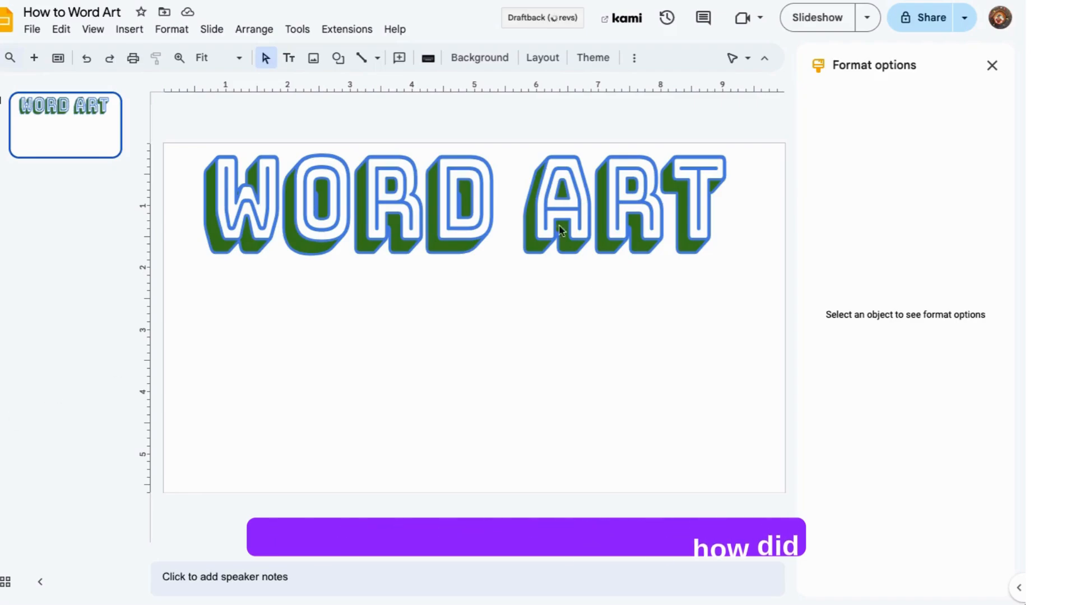
- Insert a new word art object reading "Day" on the slide
click(133, 34)
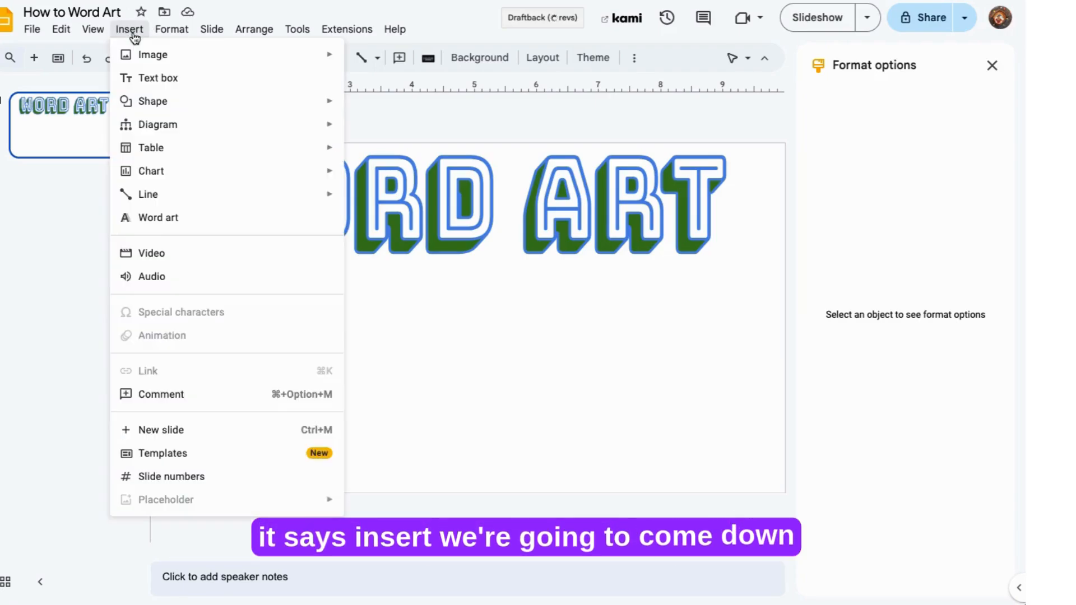
click(133, 221)
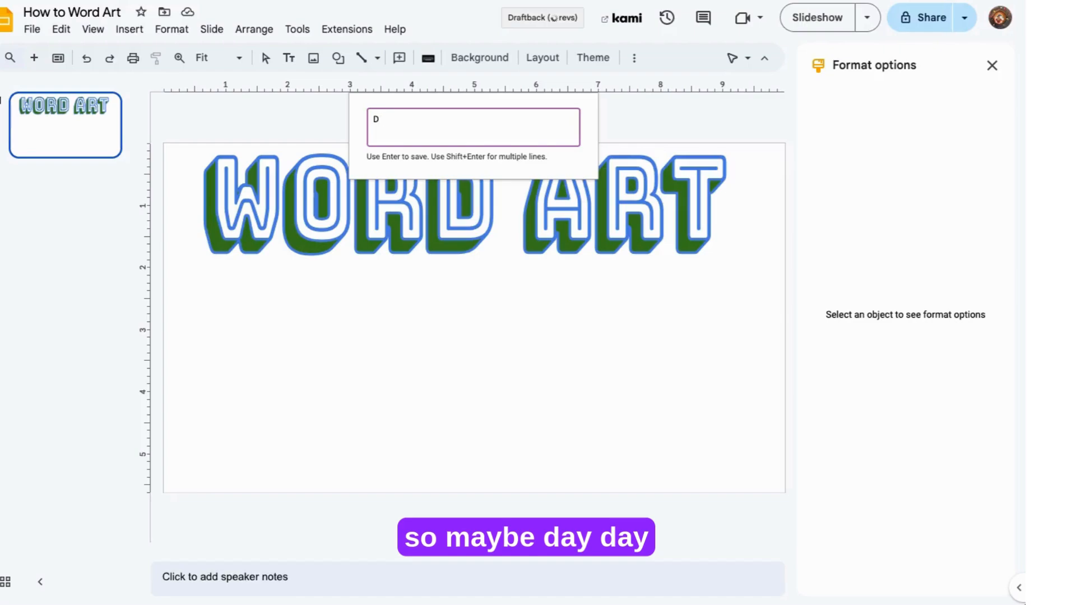
text(ay)
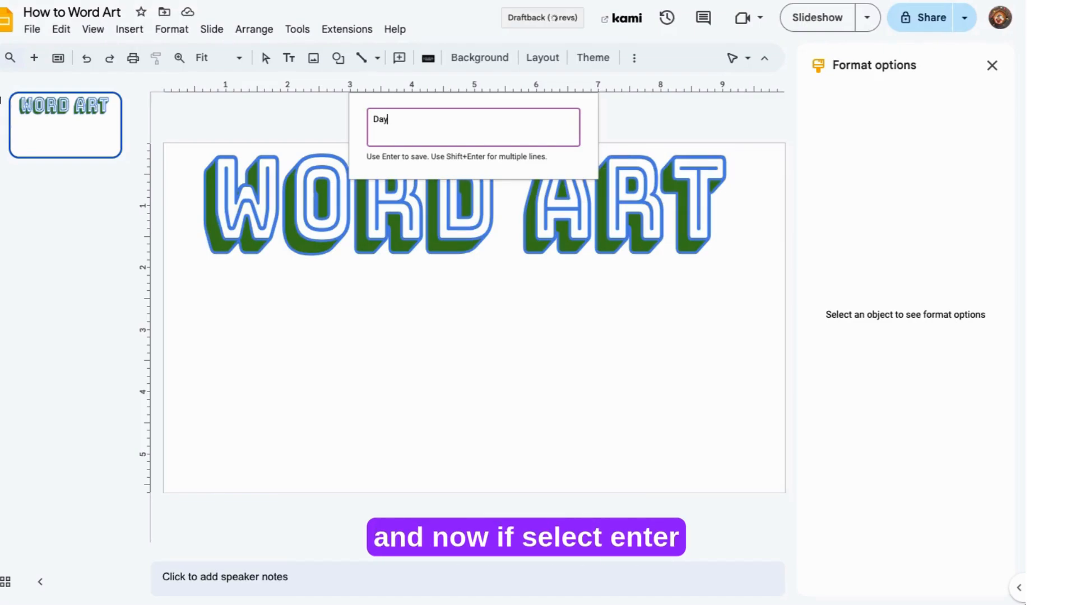
key(Return)
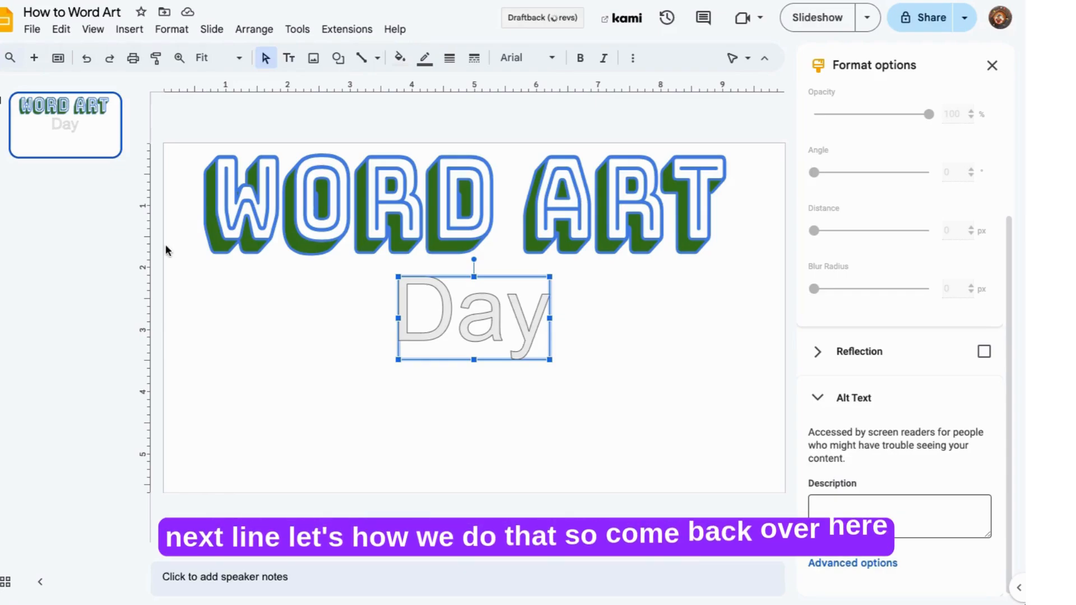
- Edit the "Day" word art to add a second line reading "Night"
double_click(481, 317)
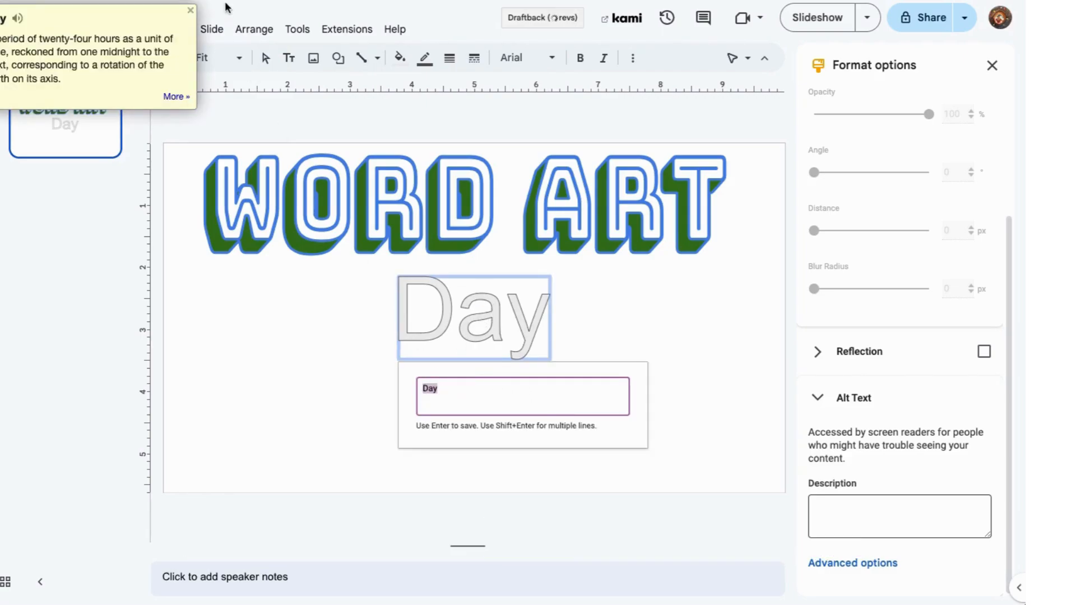
click(191, 11)
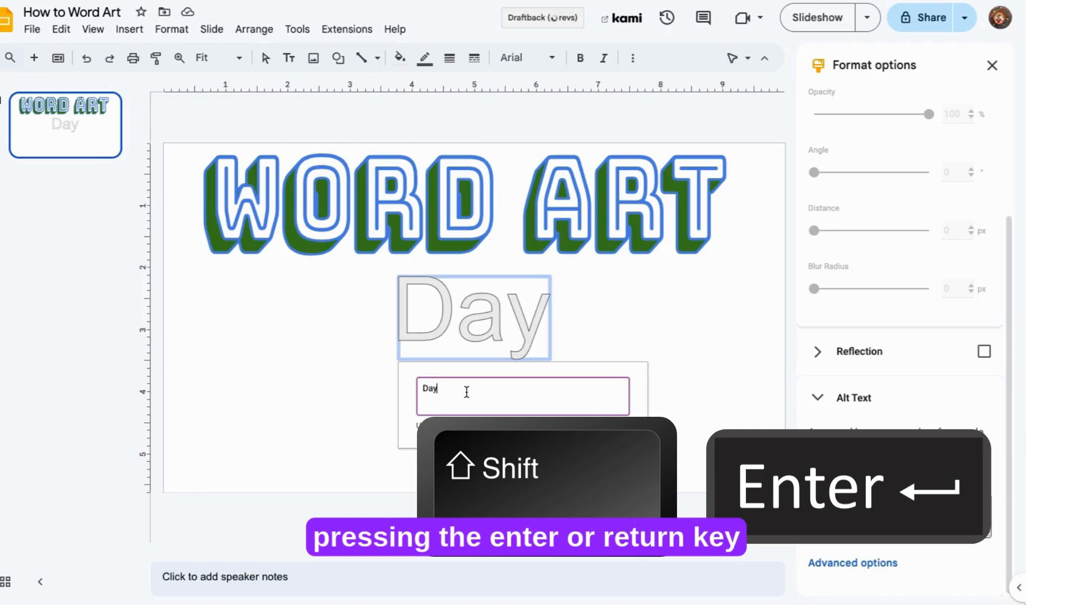
key(shift+Return)
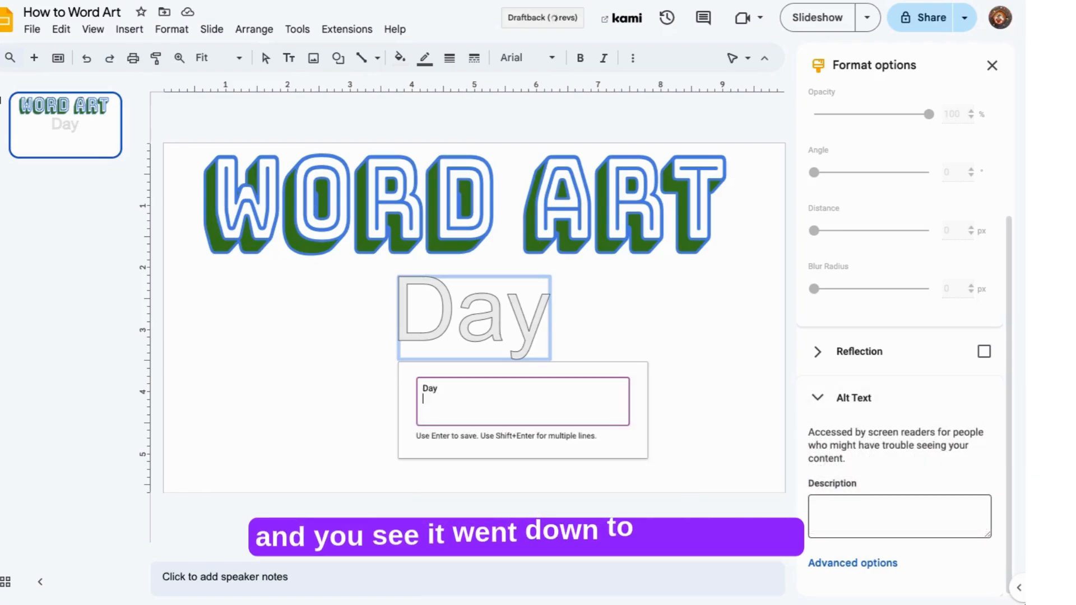
text(Ni)
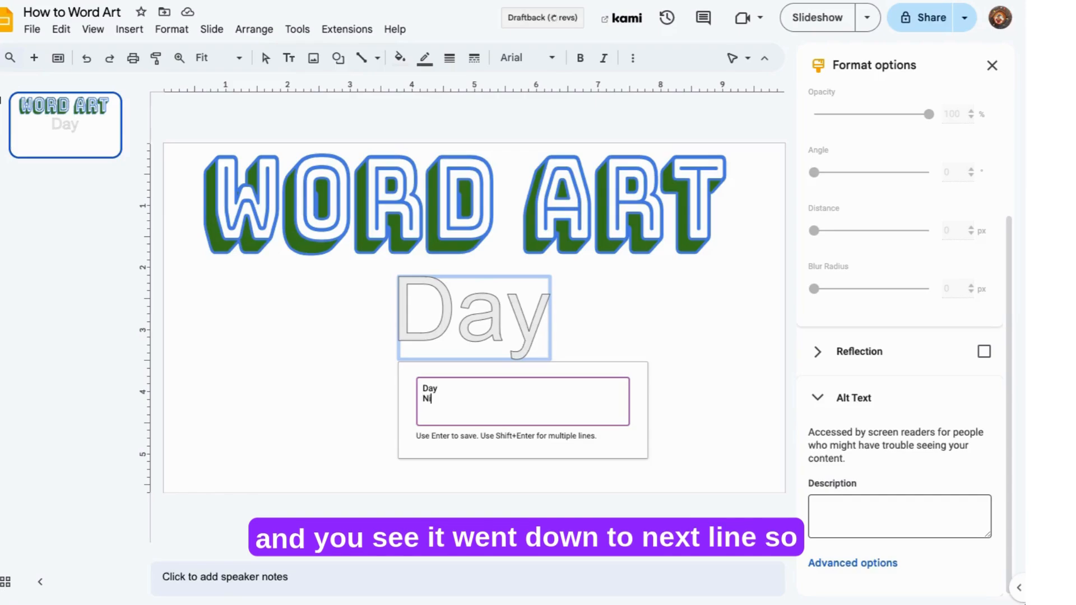
text(ght)
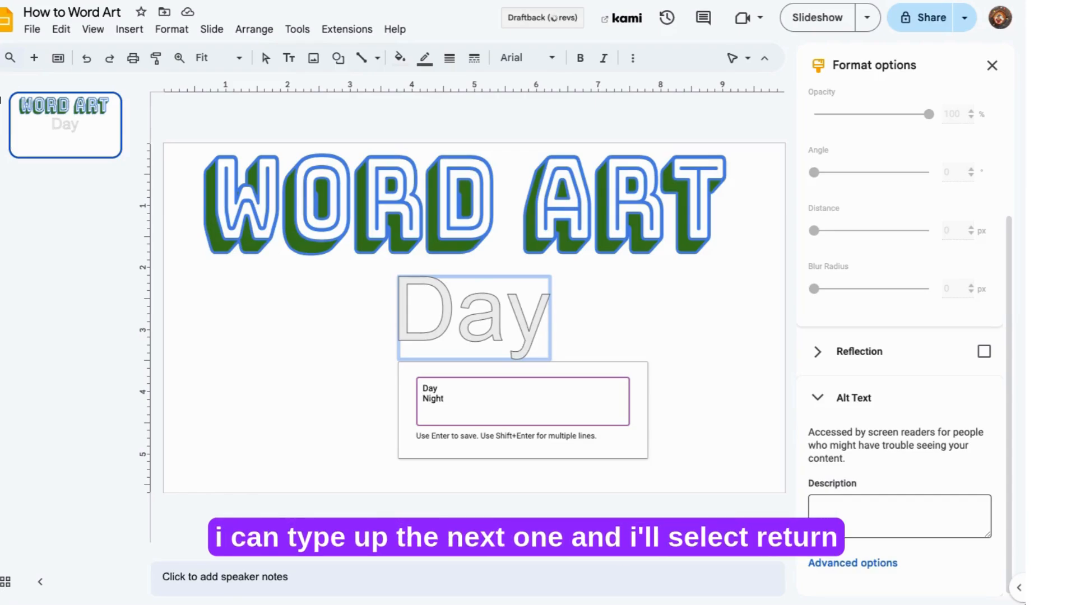
key(Return)
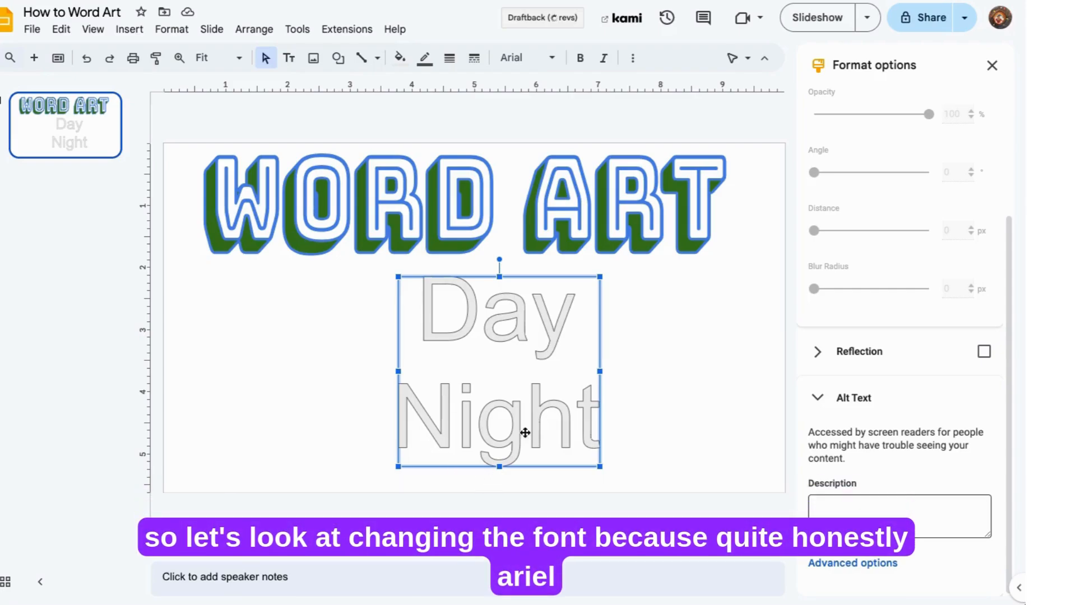
- Change the font of the Day/Night word art to Henny Penny
click(519, 60)
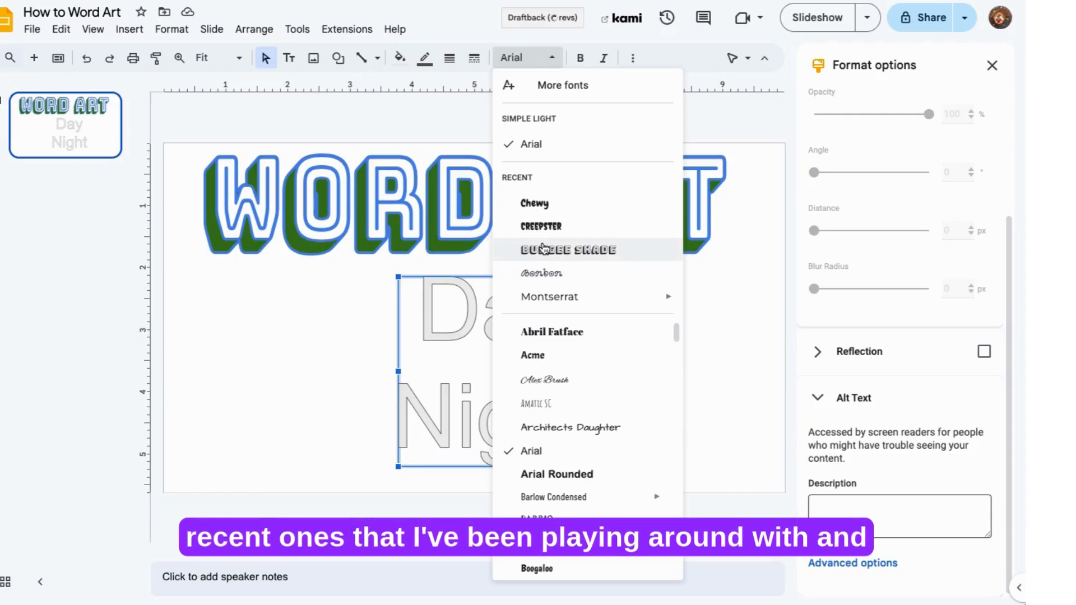
scroll(560, 363, down, 3)
scroll(561, 365, down, 10)
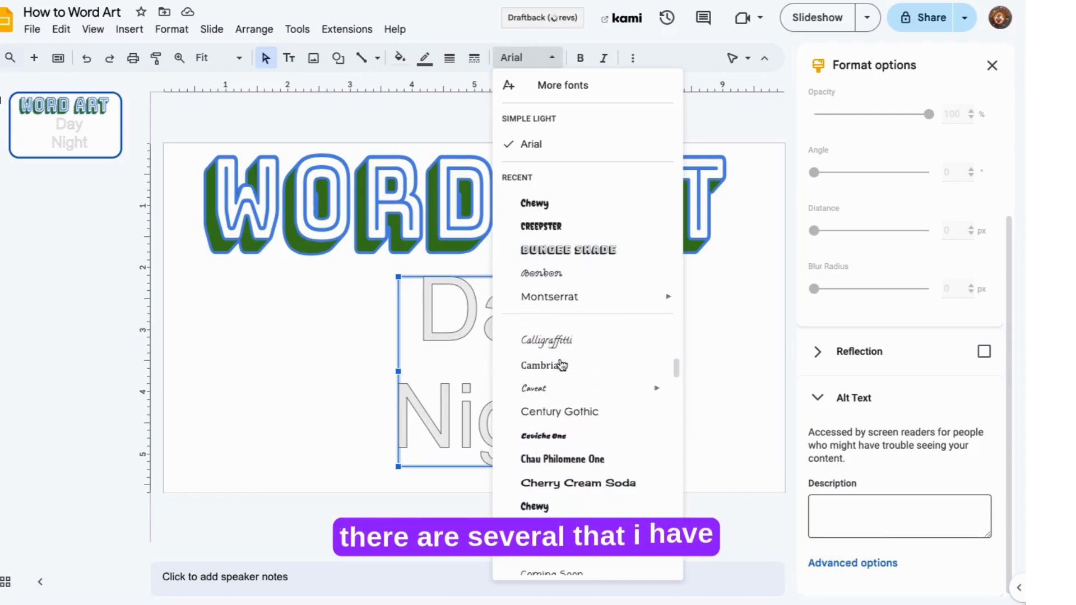
scroll(561, 365, down, 10)
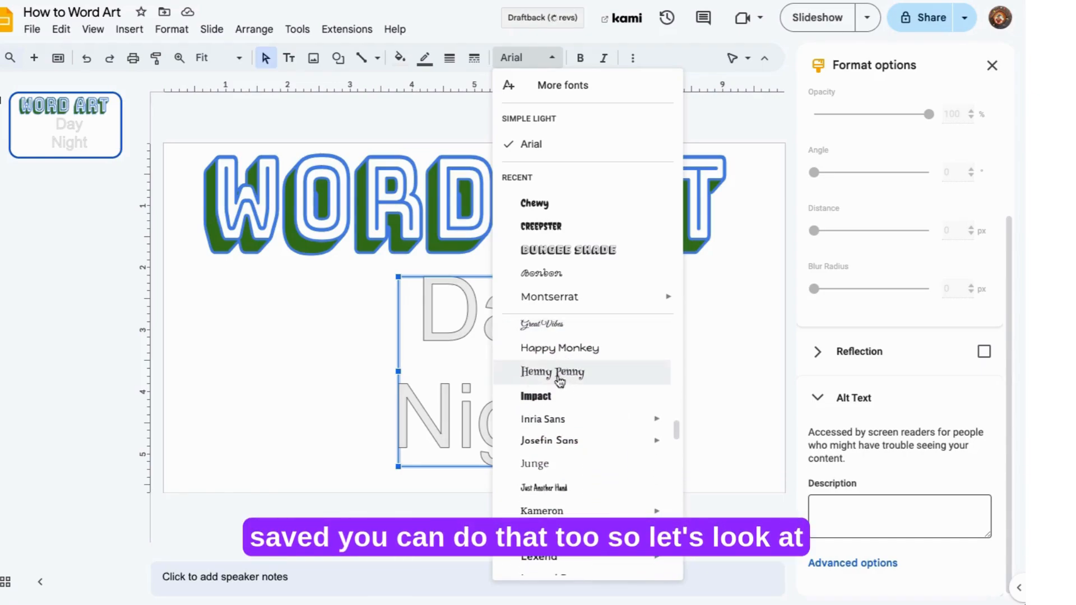
click(570, 372)
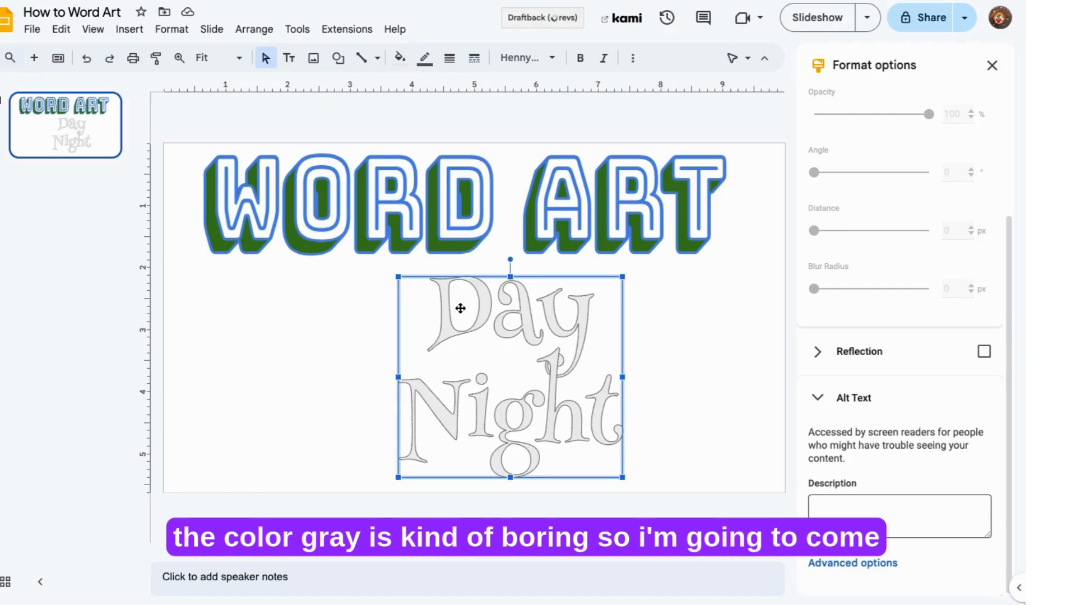
- Try a solid teal fill and the linear teal theme gradient on the Day/Night word art
click(400, 58)
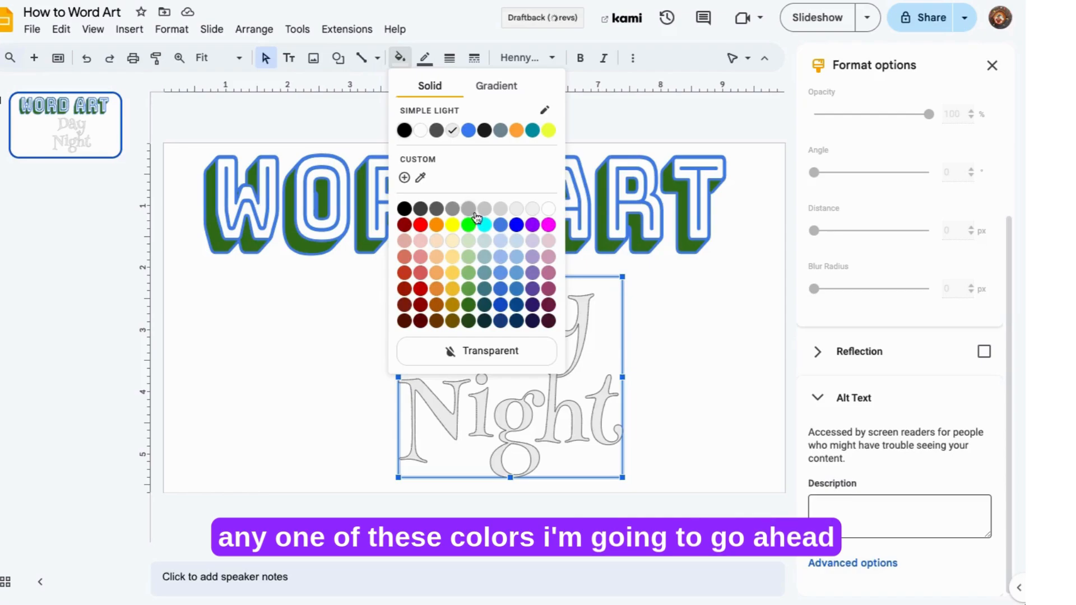
click(533, 130)
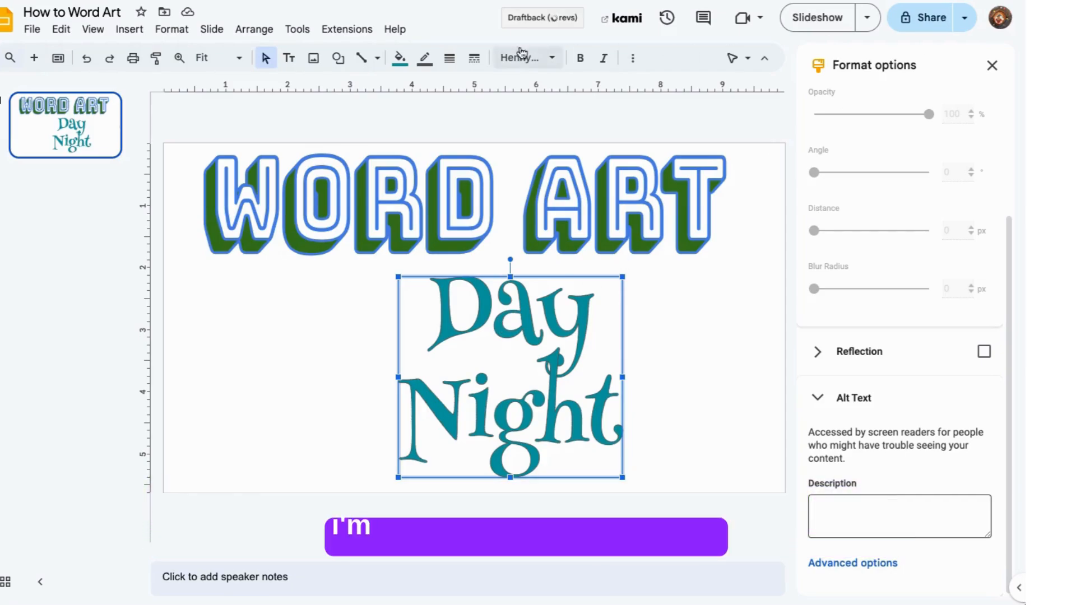
click(405, 62)
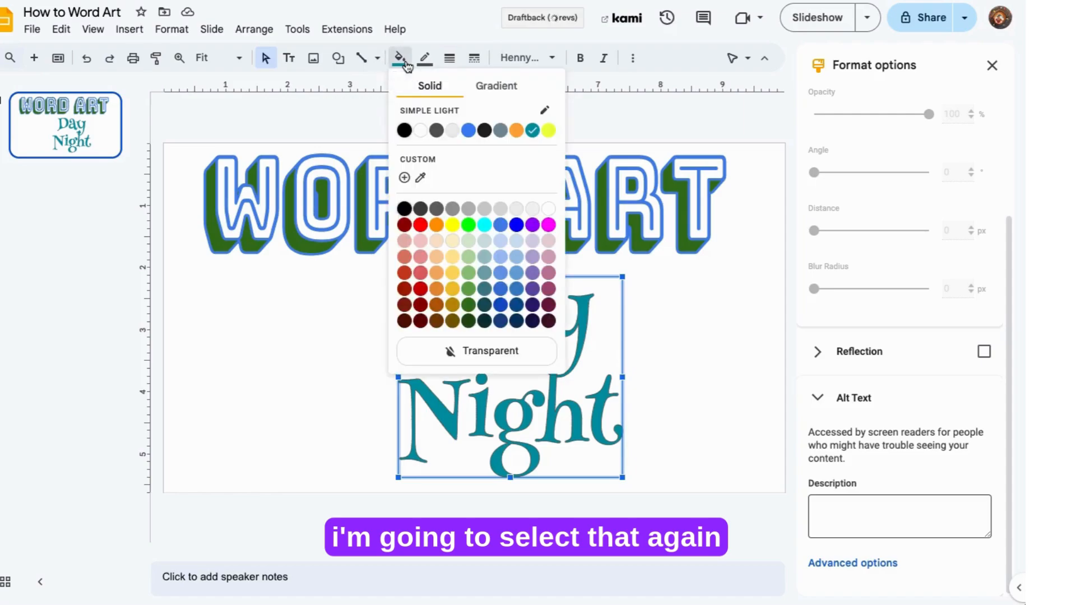
click(495, 90)
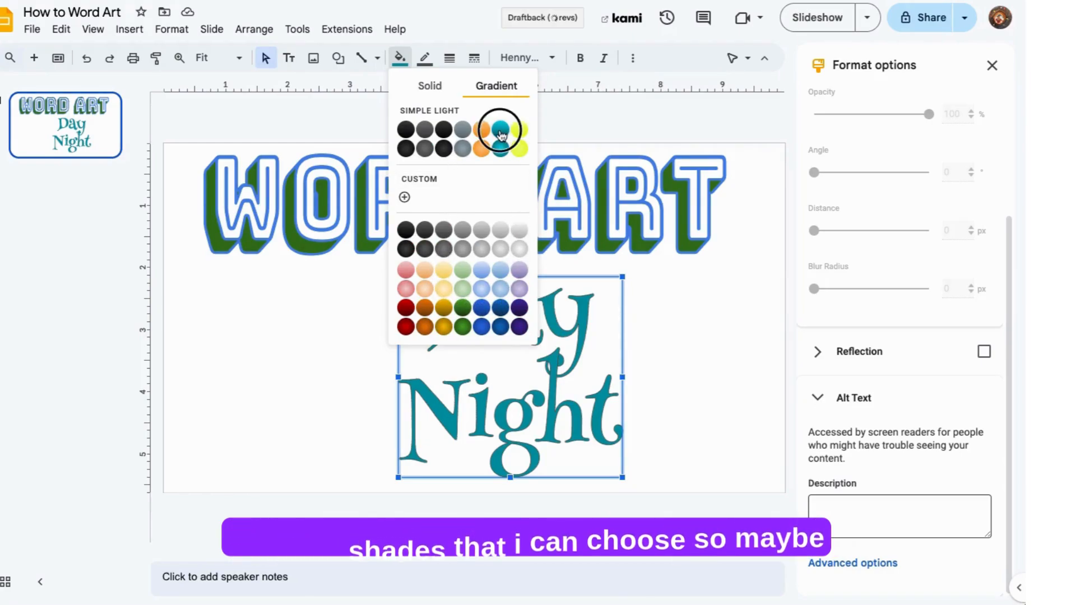
click(500, 129)
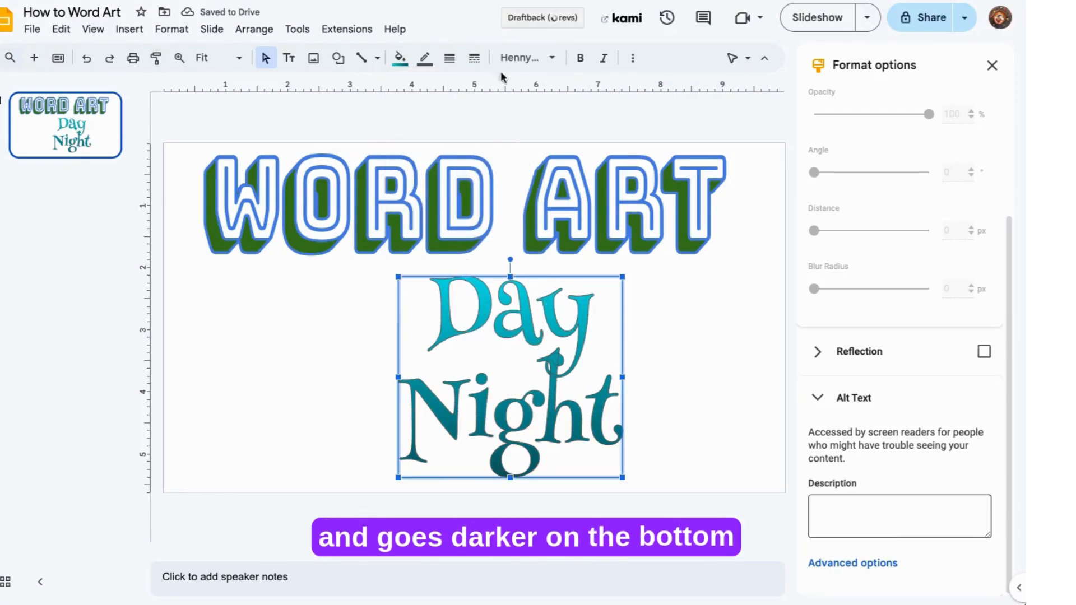
- Fill the Day/Night word art with the radial teal theme gradient, lighter in the center
click(399, 58)
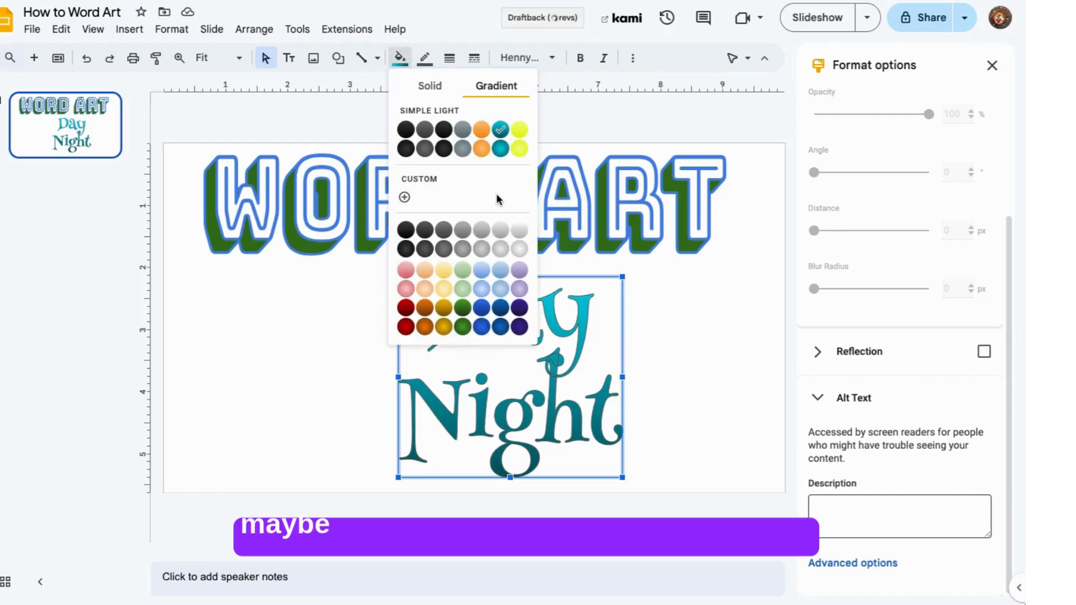
click(500, 149)
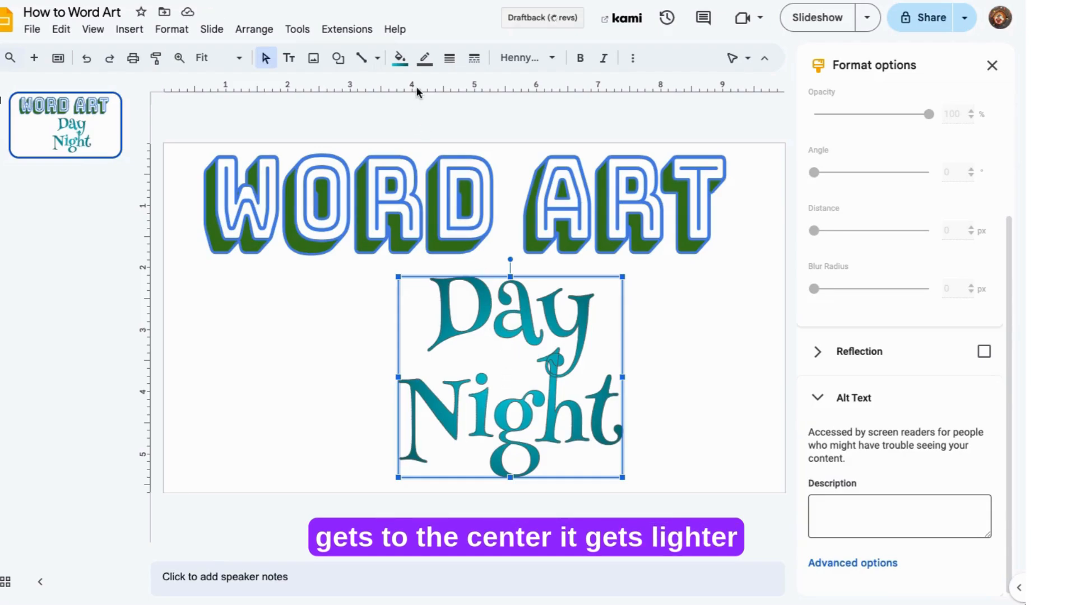
click(399, 58)
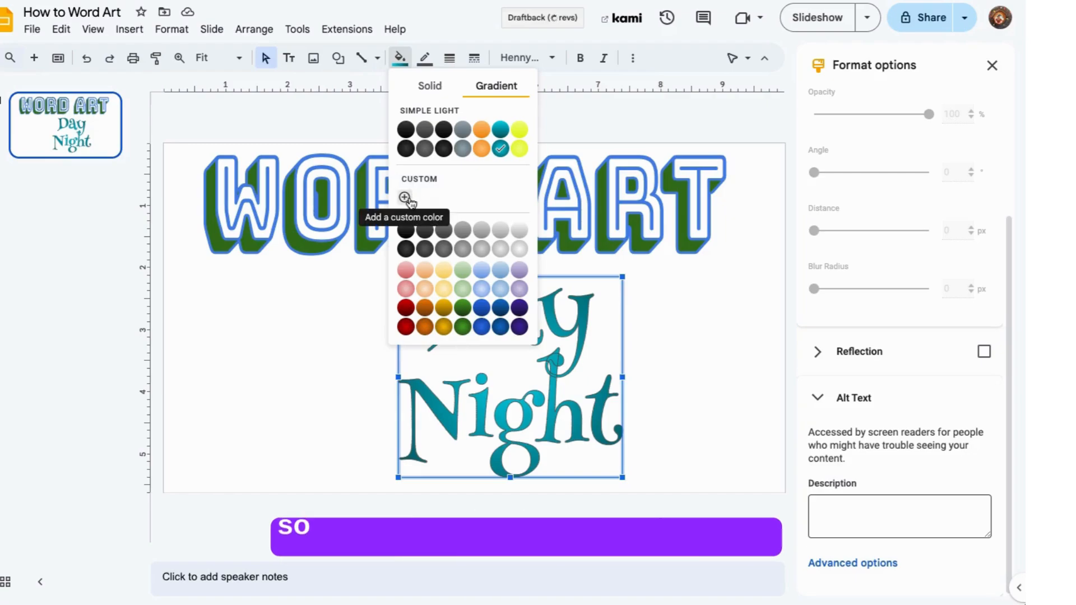
click(627, 329)
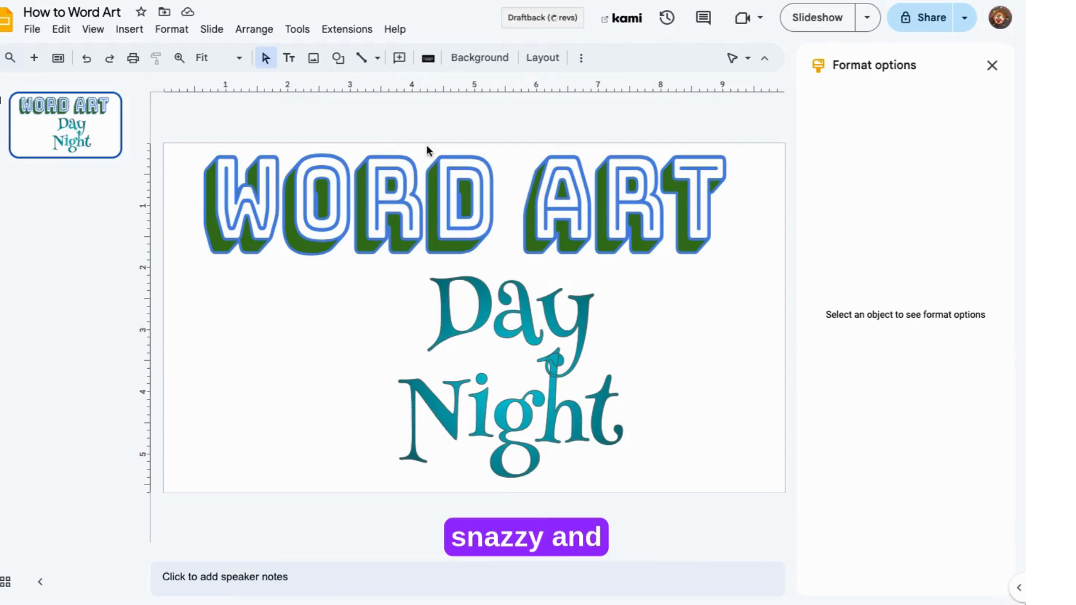
- Set the border color of the Day/Night word art to bright green
click(498, 344)
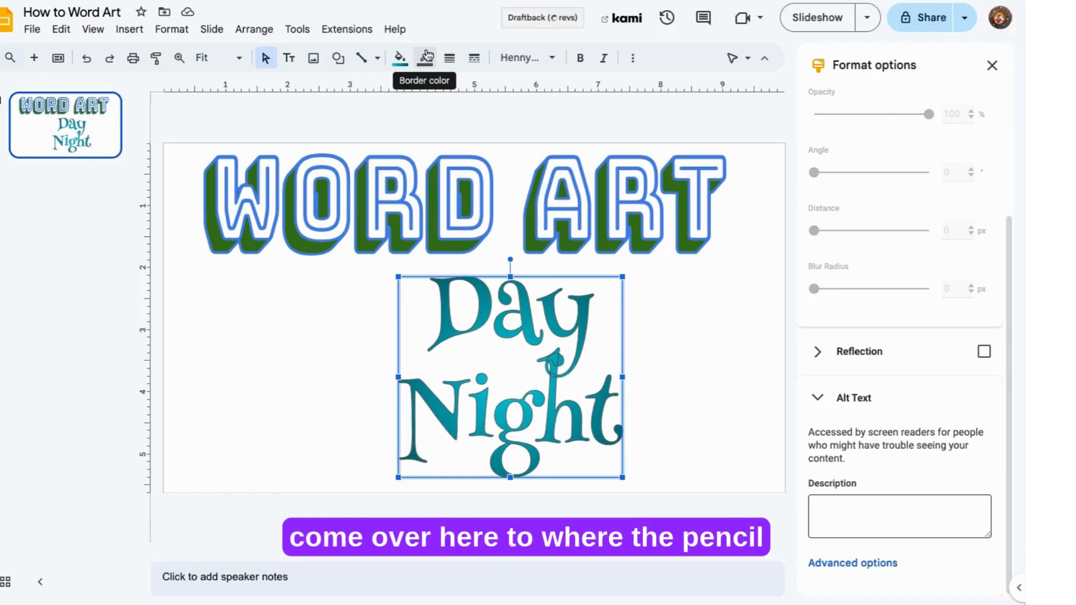
click(426, 60)
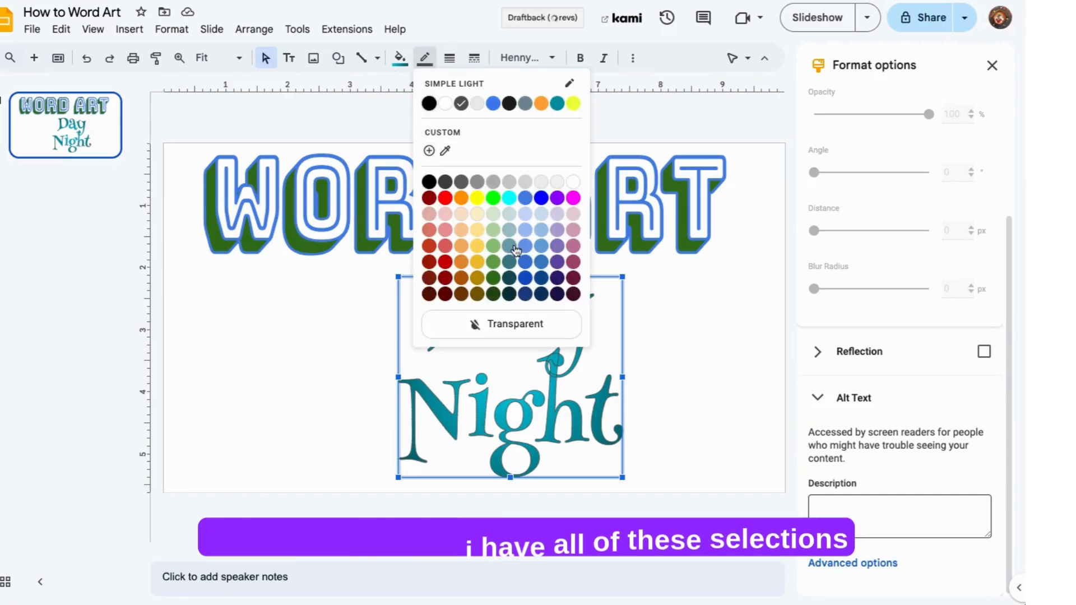
click(493, 198)
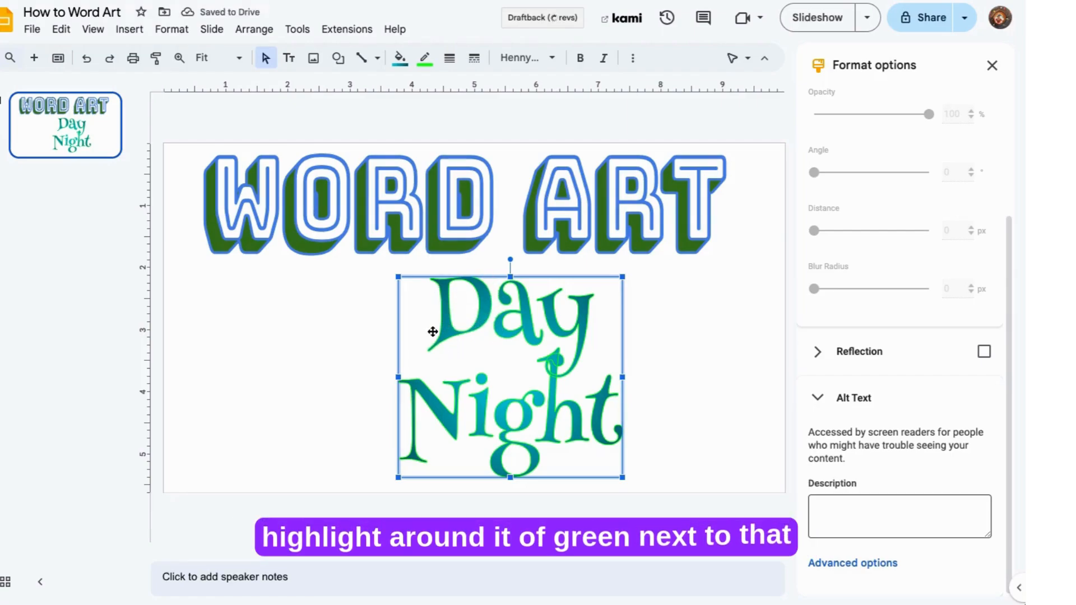
- Try a border weight of 8px on the Day/Night word art, and reduce it to 2px
click(449, 59)
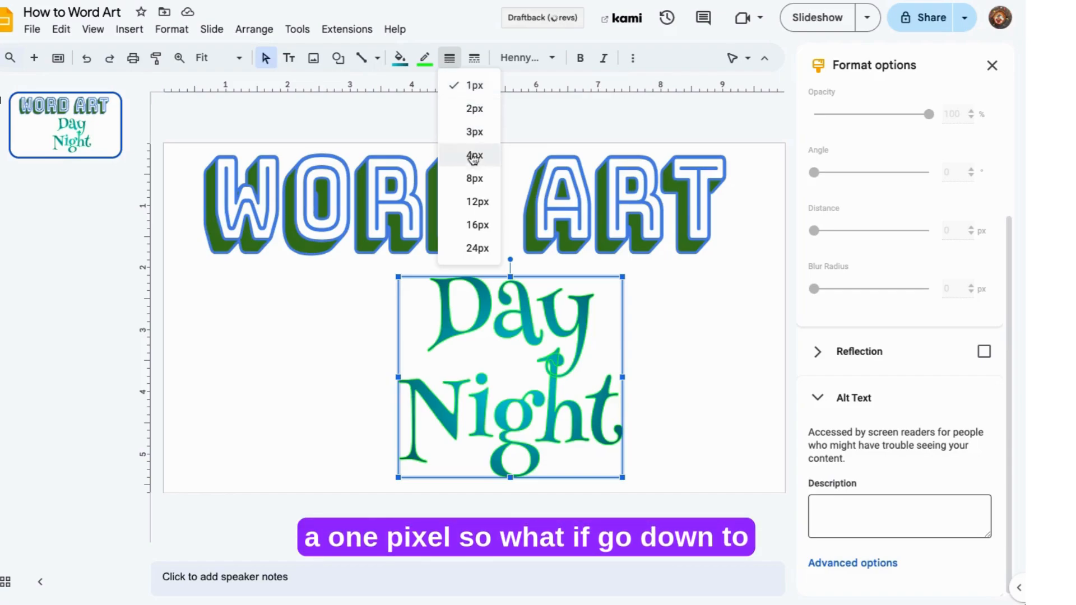
click(474, 178)
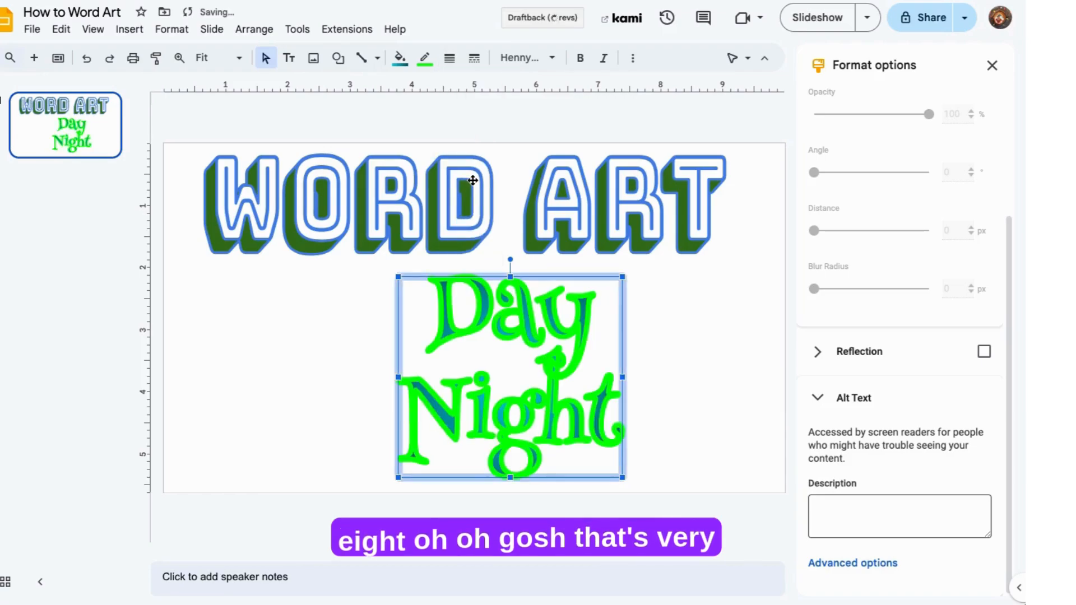
click(449, 58)
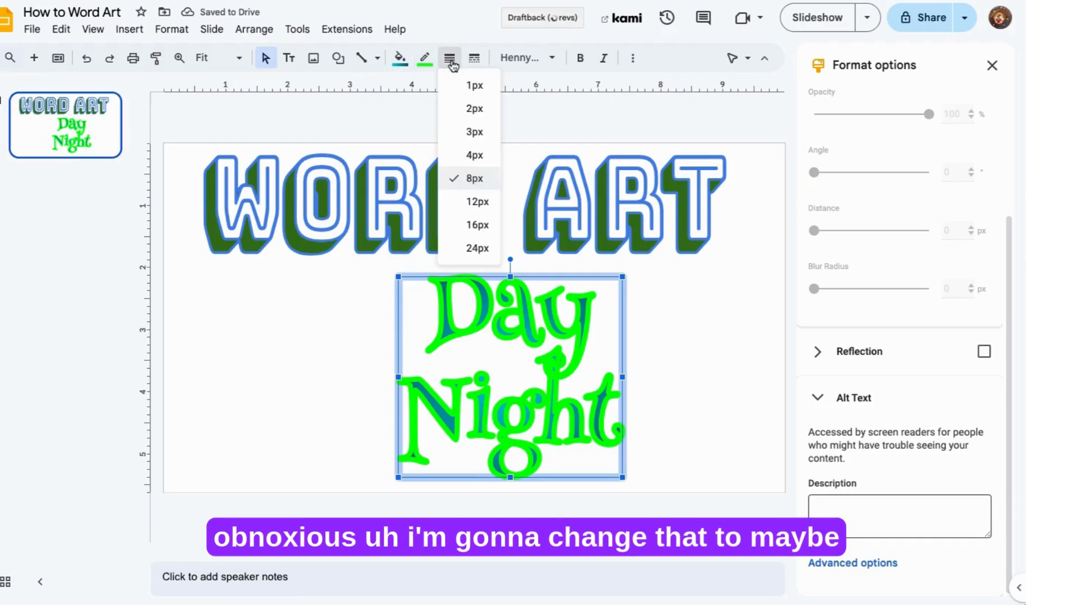
click(459, 106)
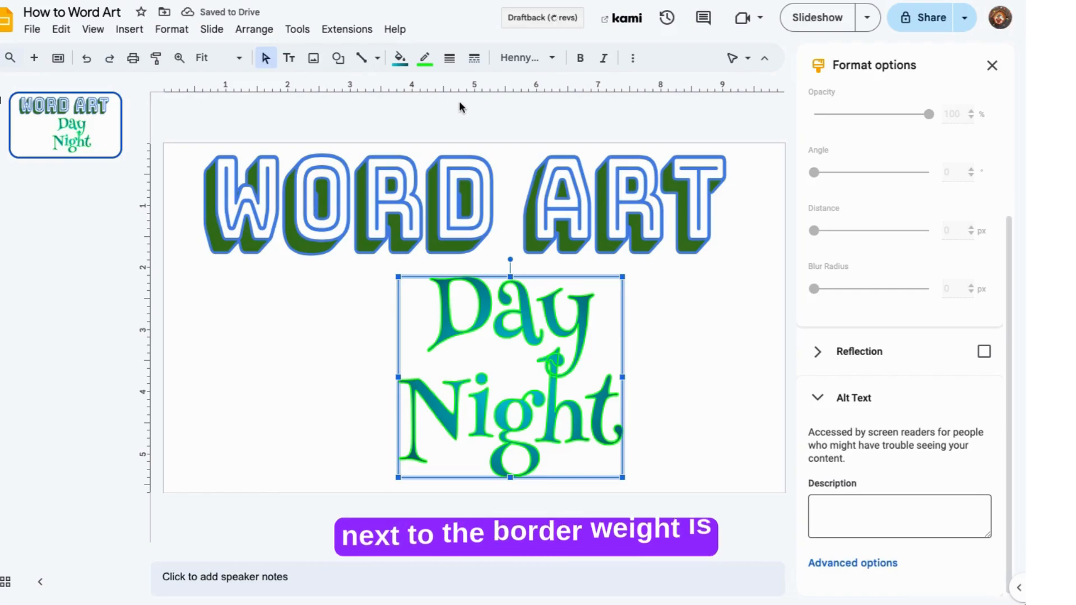
- Change the border of the Day/Night word art to a dotted line and deselect it
click(474, 58)
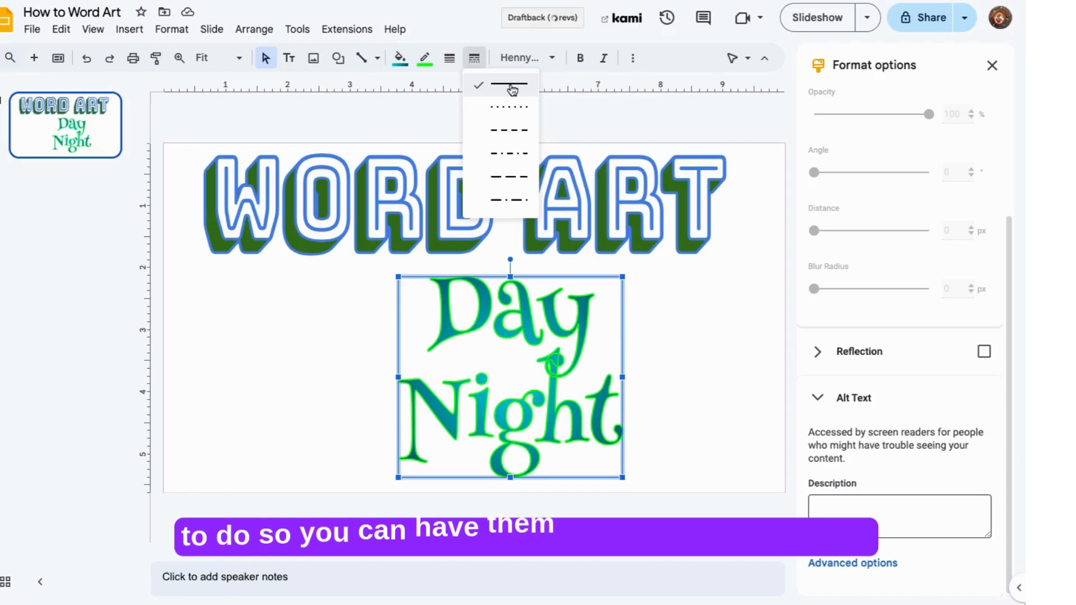
click(498, 112)
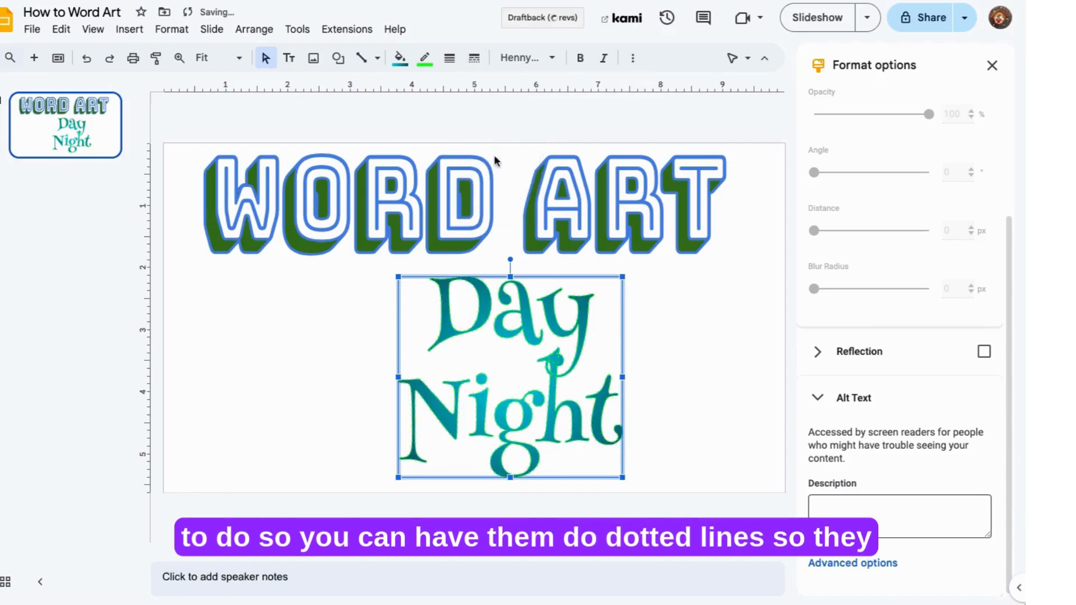
click(480, 66)
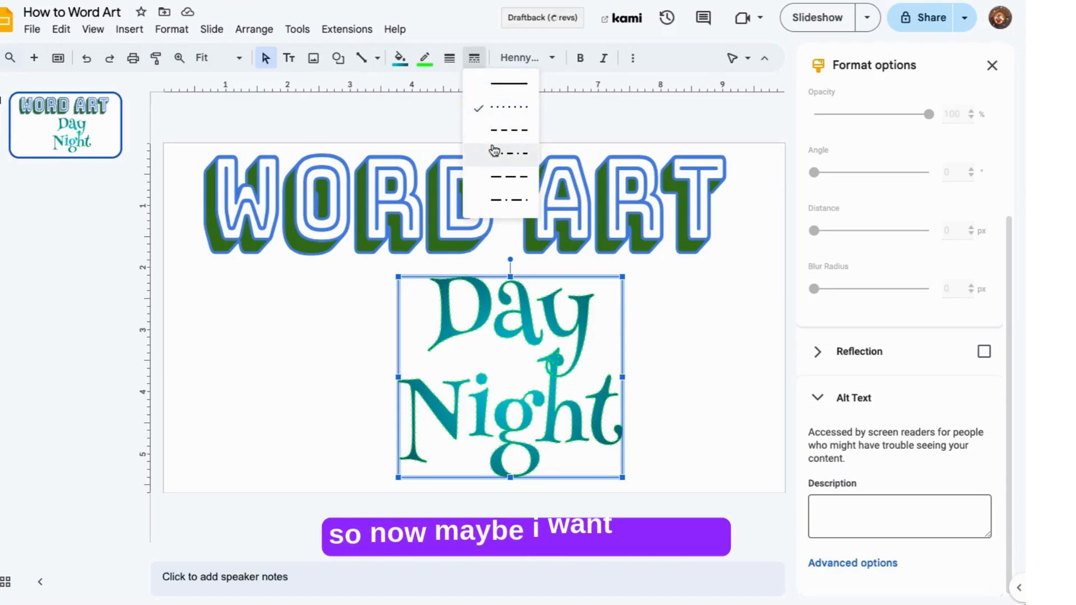
click(672, 288)
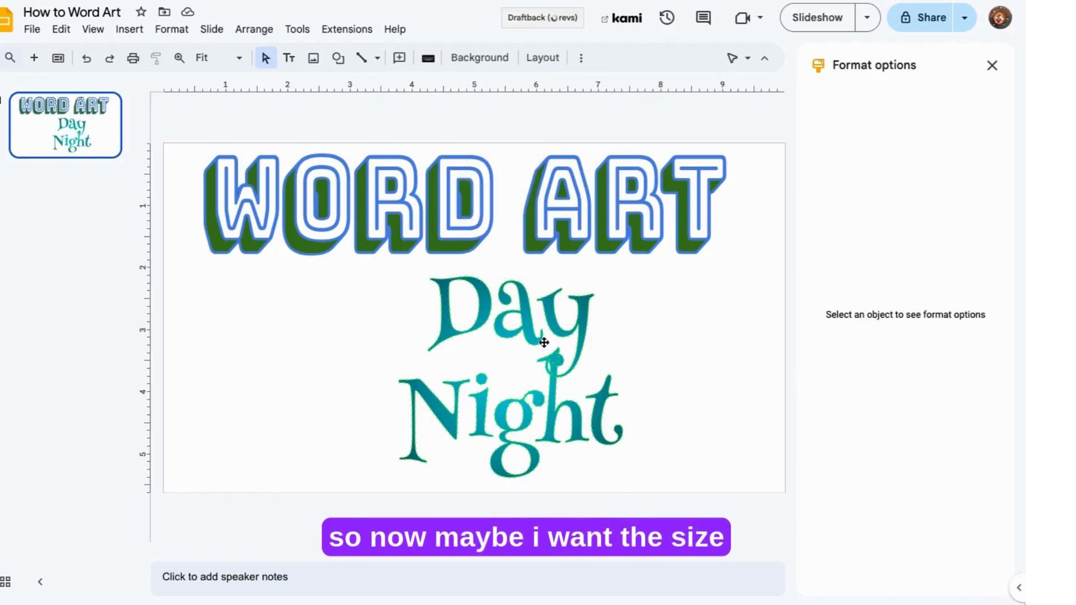
- Widen and re-narrow the Day/Night word art, then shorten it from above, ending at about 4.4 by 2.3 inches
click(448, 303)
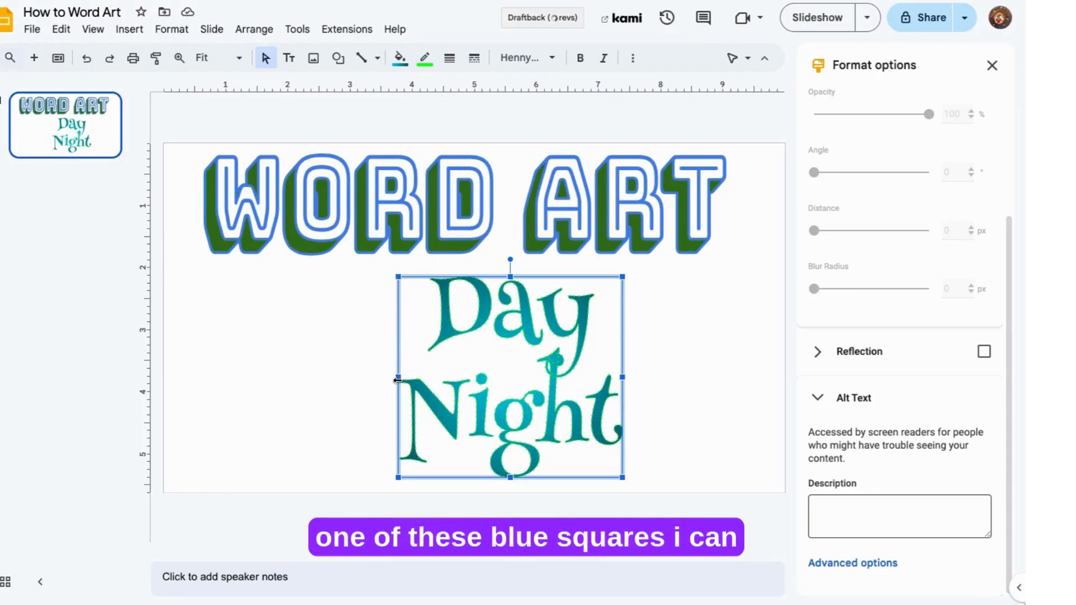
drag(397, 377, 202, 377)
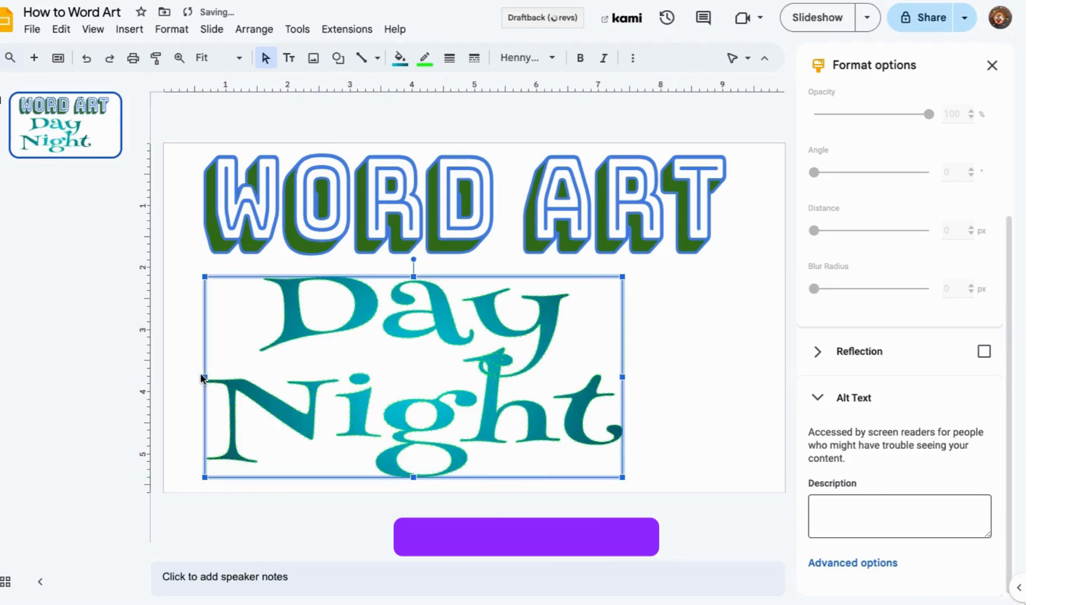
drag(203, 379, 348, 379)
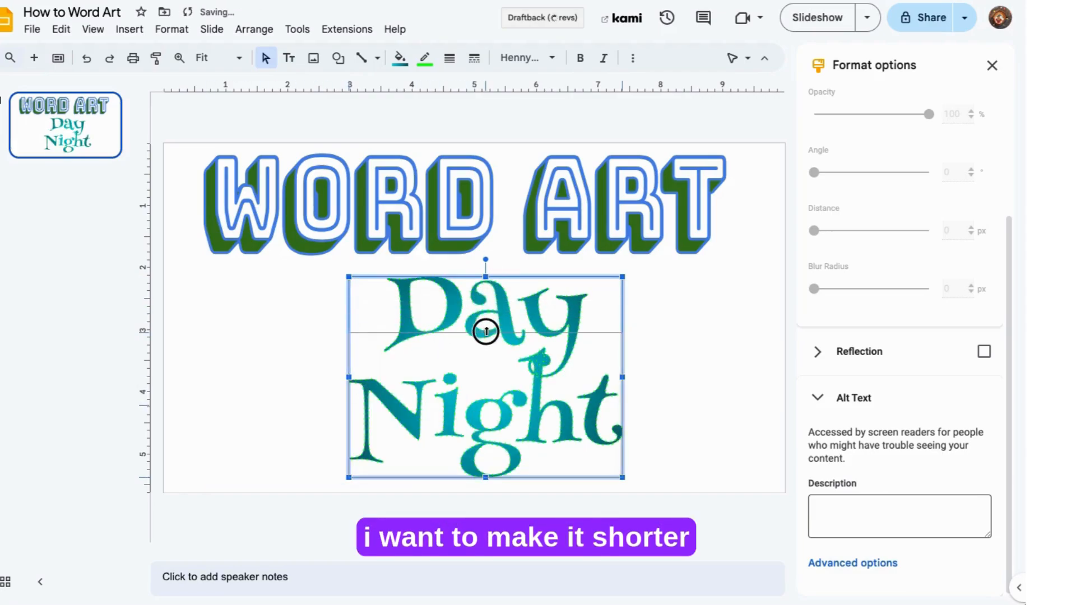
drag(485, 331, 486, 332)
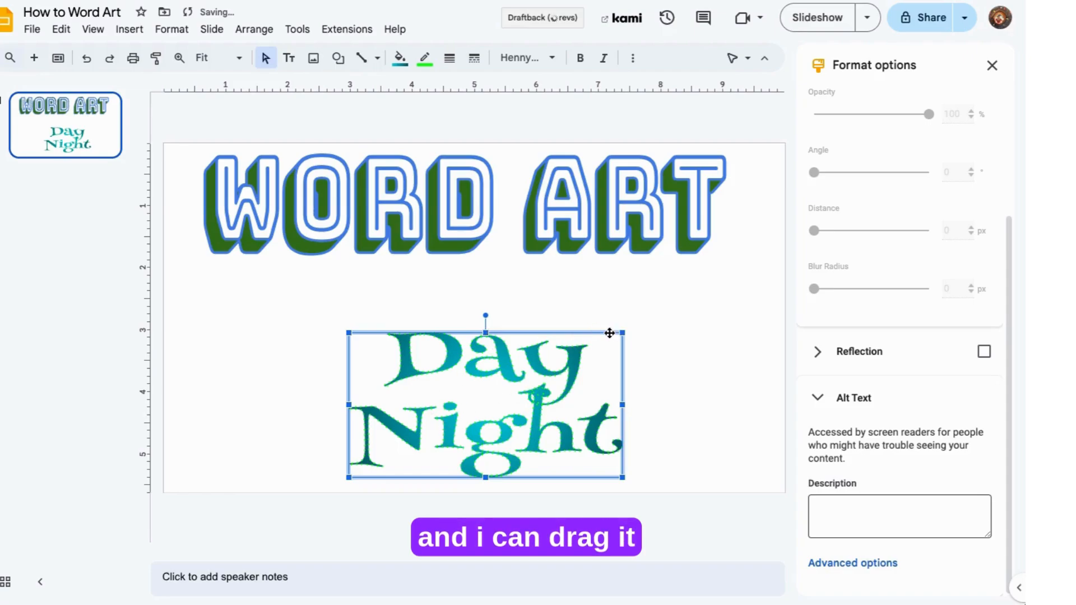
- Resize the Day/Night word art from its upper-right corner, keeping its proportions, to about 4.9 by 2.8 inches
drag(622, 333, 586, 331)
key(shift)
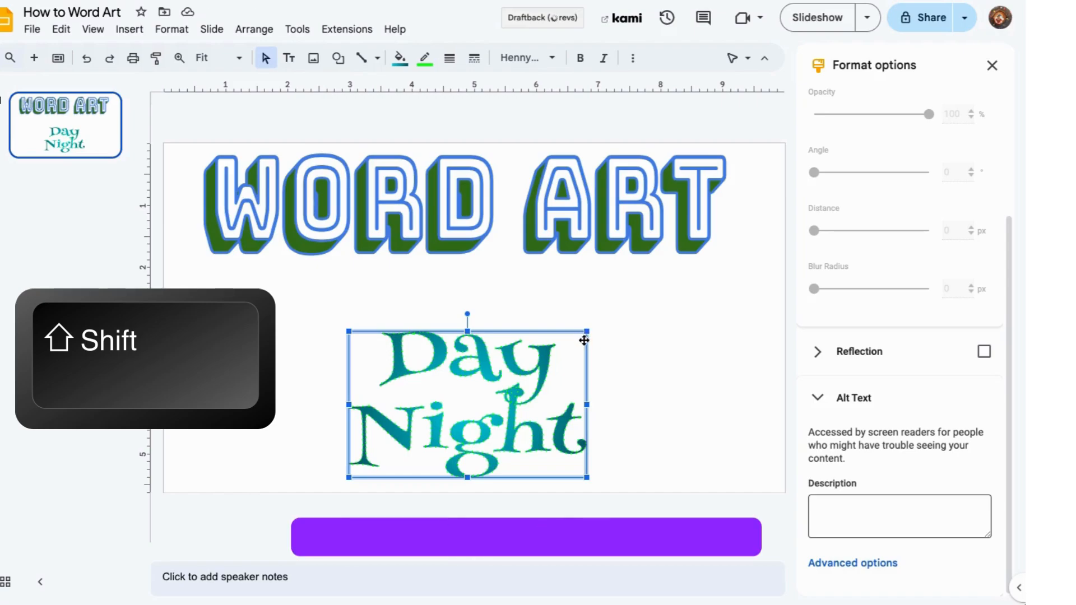
drag(585, 329, 650, 305)
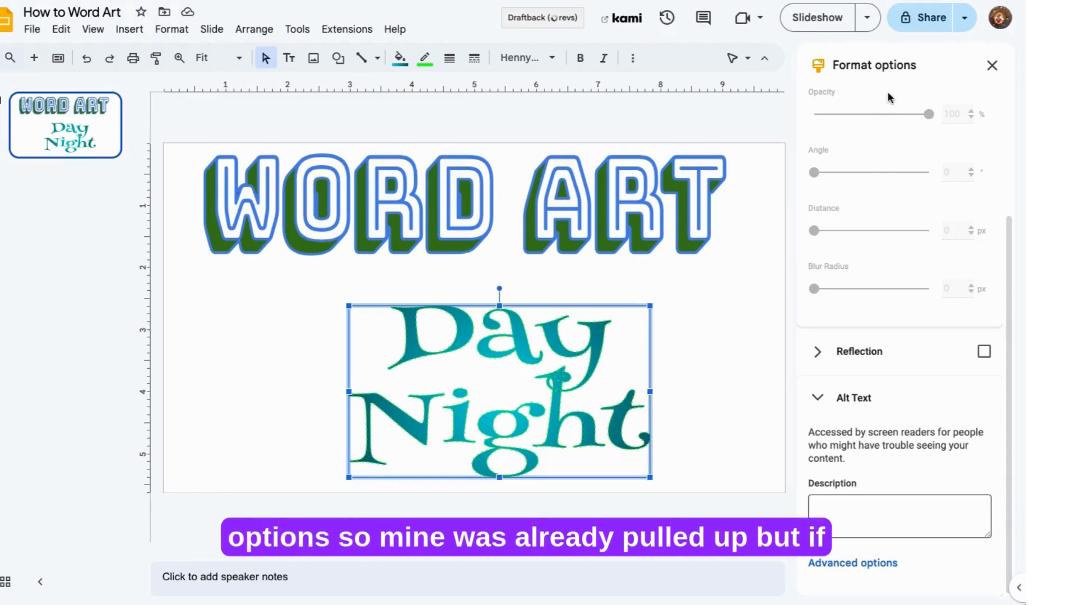
- Close and reopen the format options, turn on the Day/Night word art's drop shadow, and expand its settings
click(993, 67)
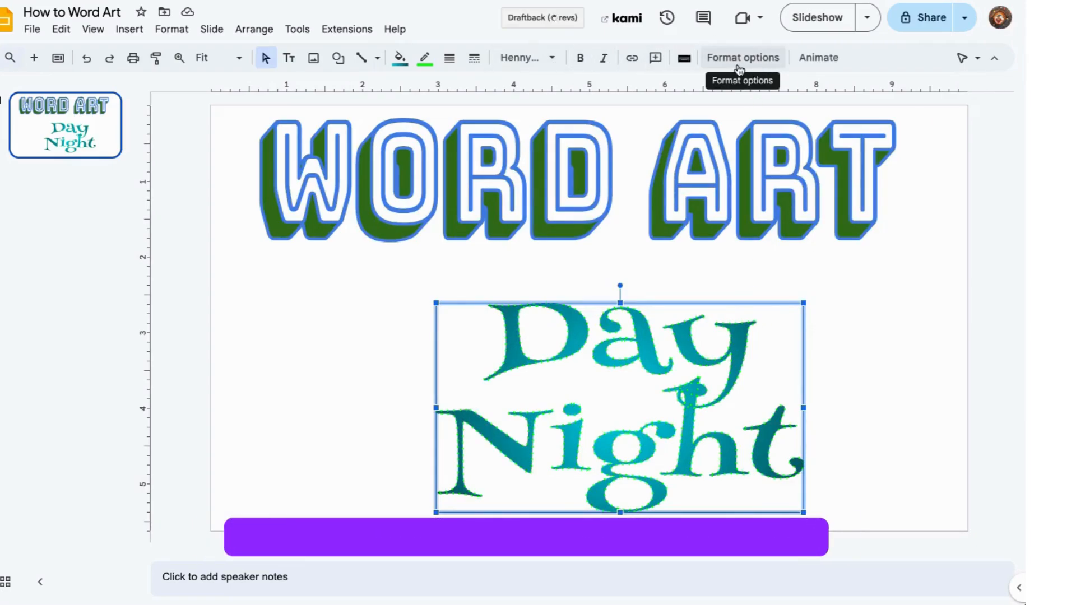
click(756, 66)
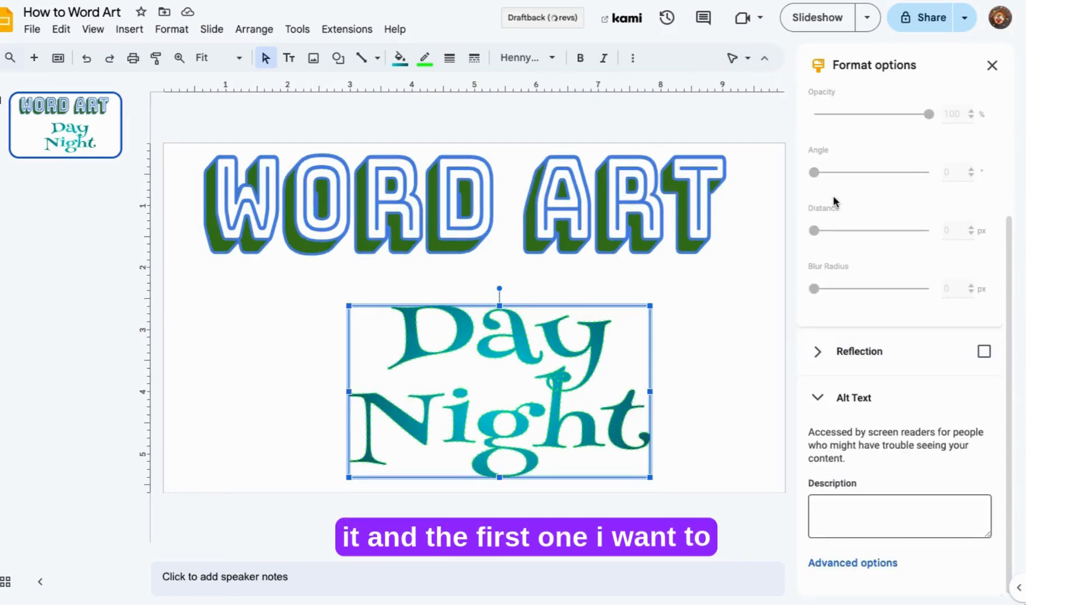
scroll(833, 195, up, 3)
click(816, 137)
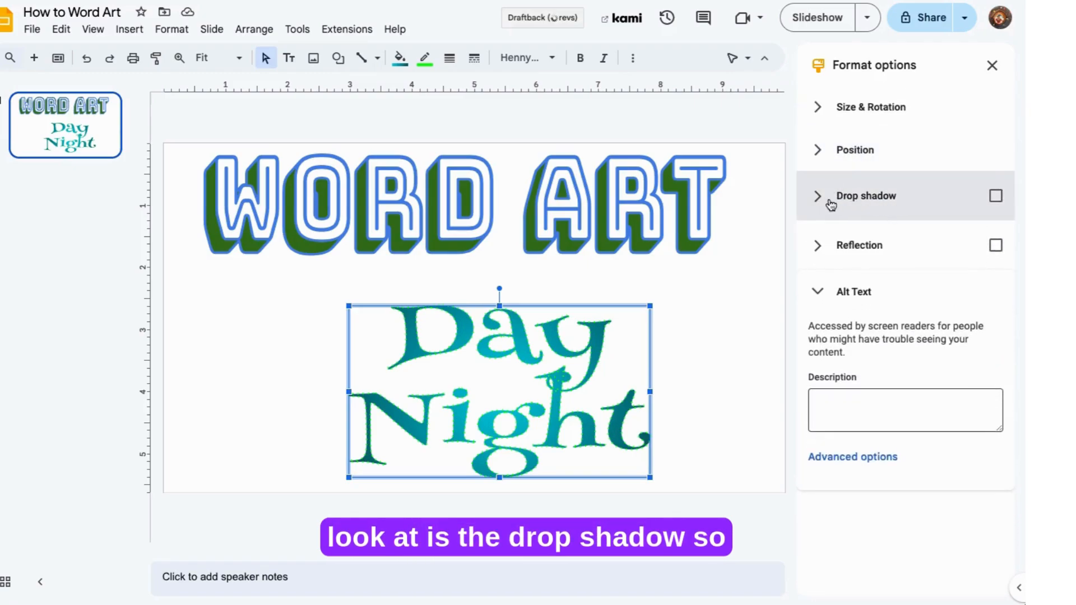
click(995, 197)
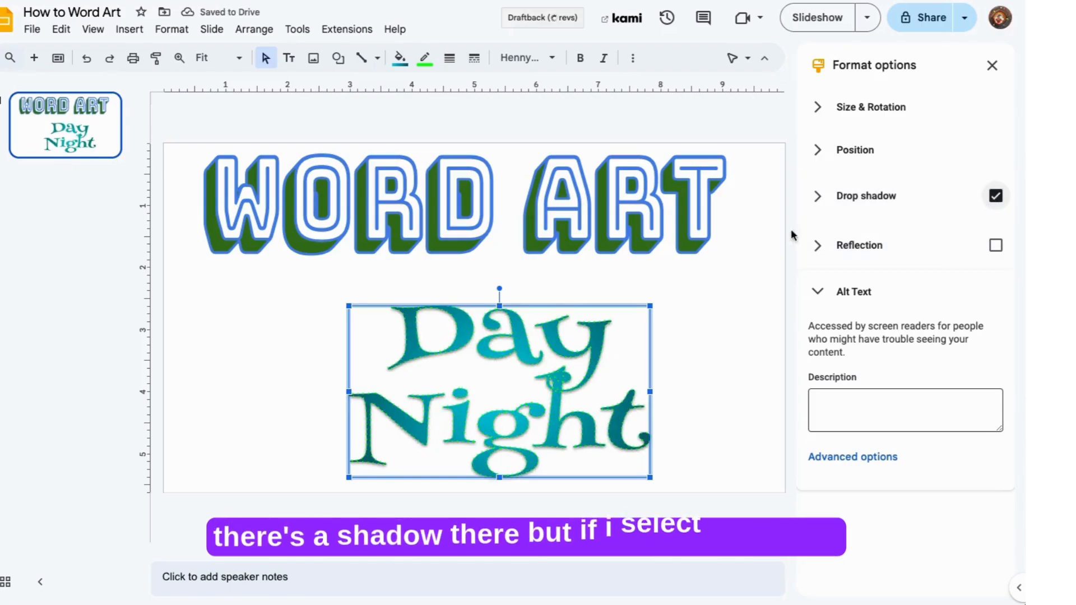
click(818, 197)
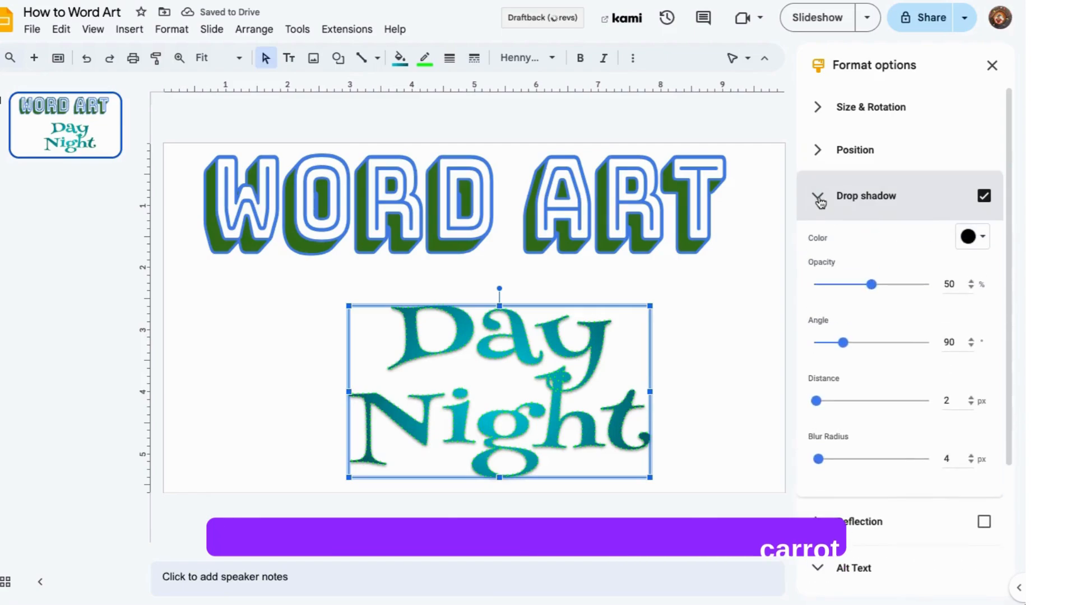
- Try bright green as the Day/Night word art's drop shadow color, and change it to cyan
click(974, 241)
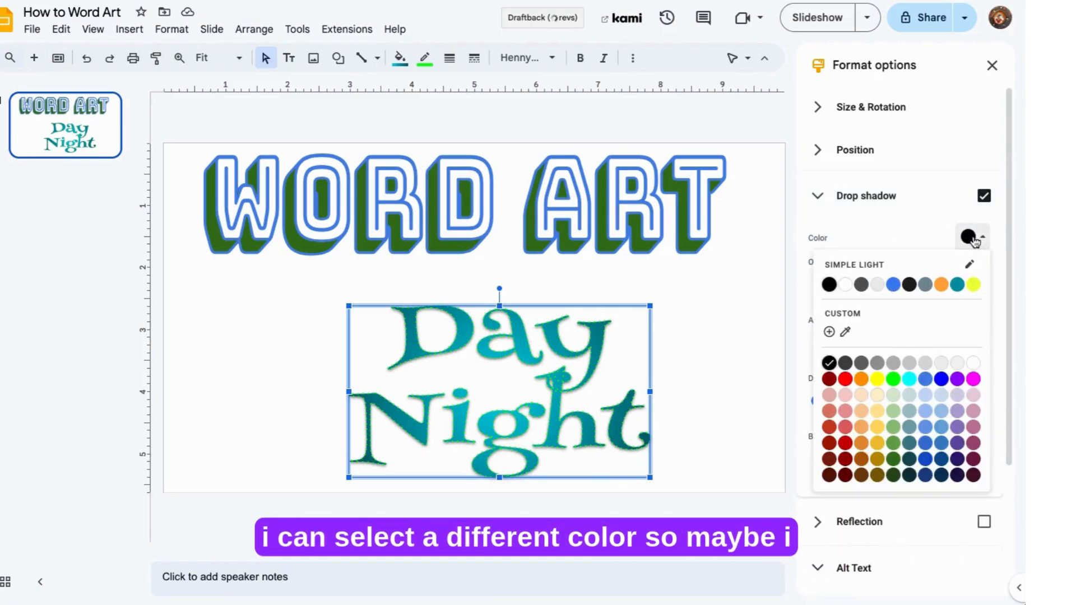
click(893, 379)
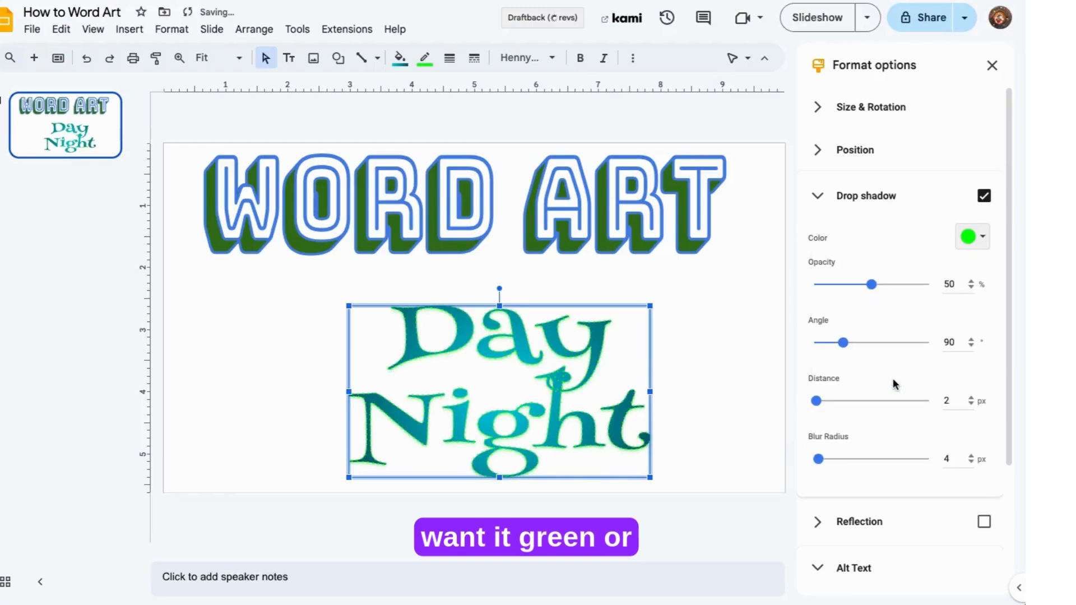
click(971, 241)
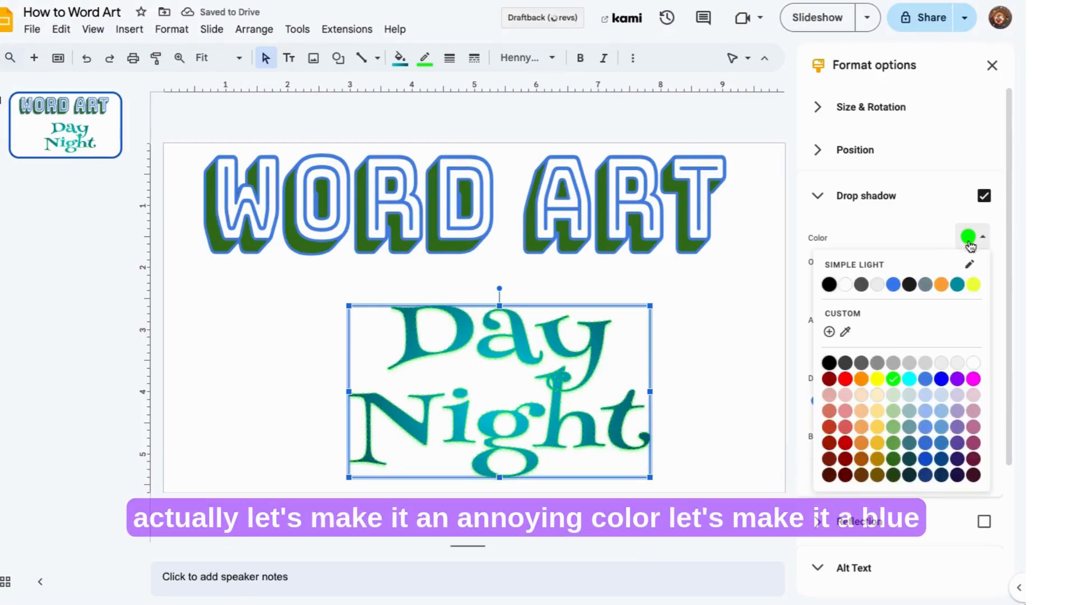
click(909, 379)
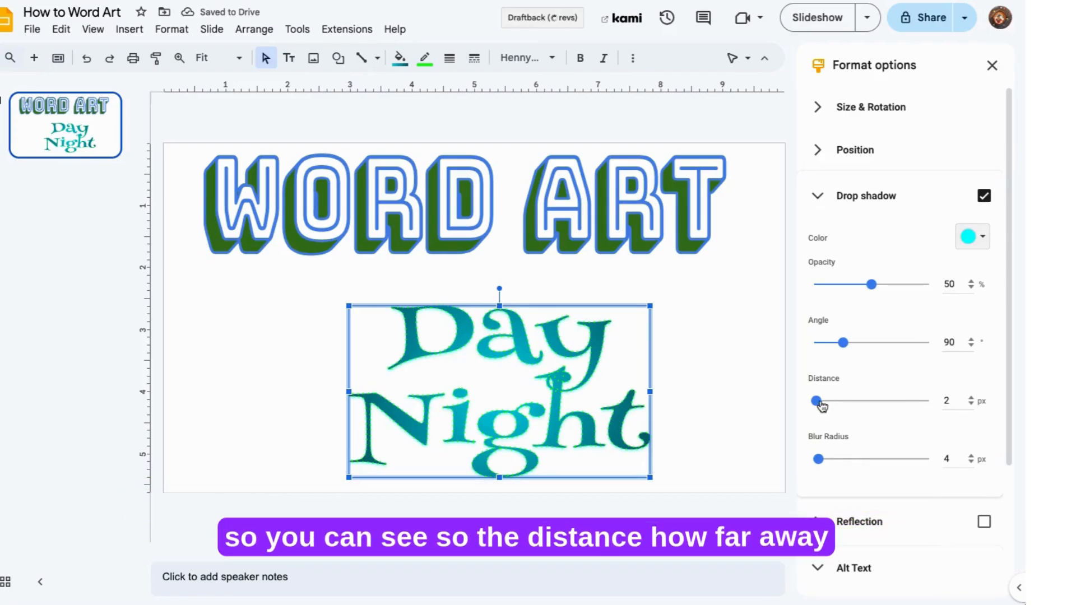
- Set the Day/Night word art's drop shadow to a 0° angle, 13 px distance and 15 px blur radius
drag(829, 401, 837, 401)
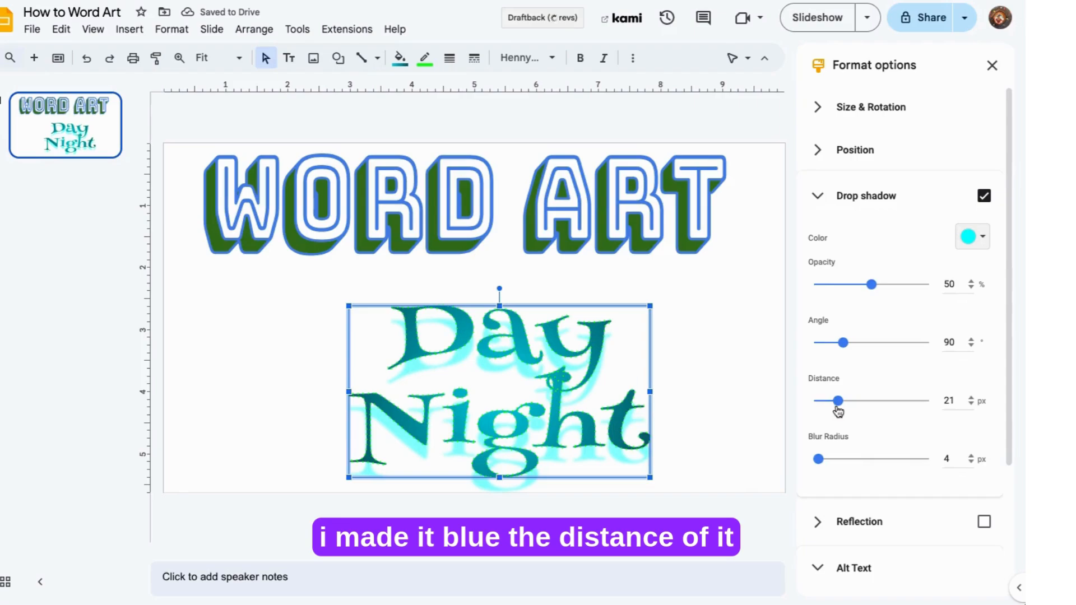
drag(838, 401, 813, 402)
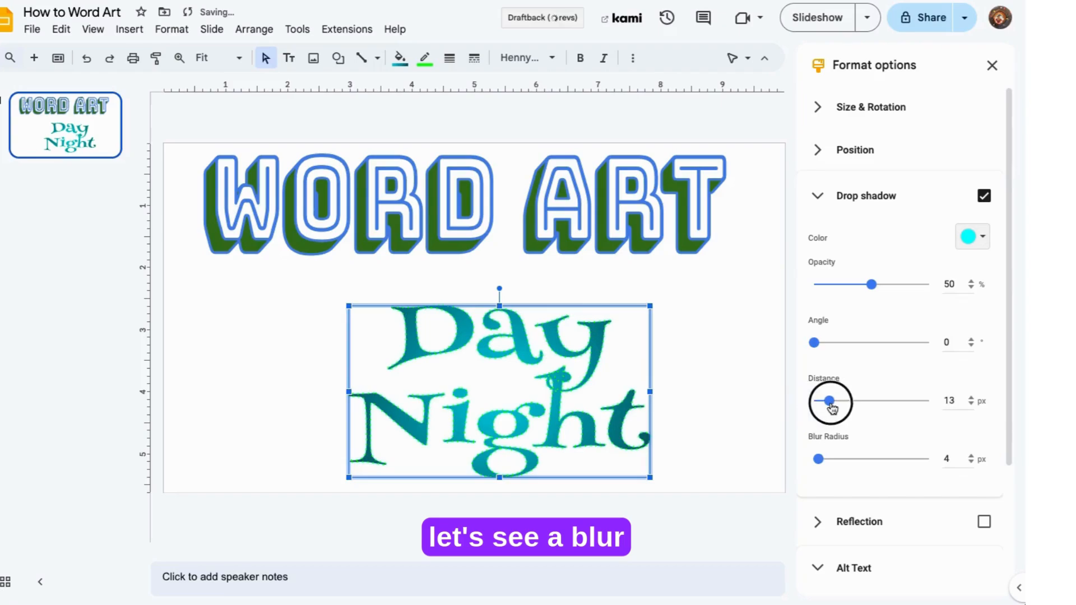
drag(819, 459, 834, 459)
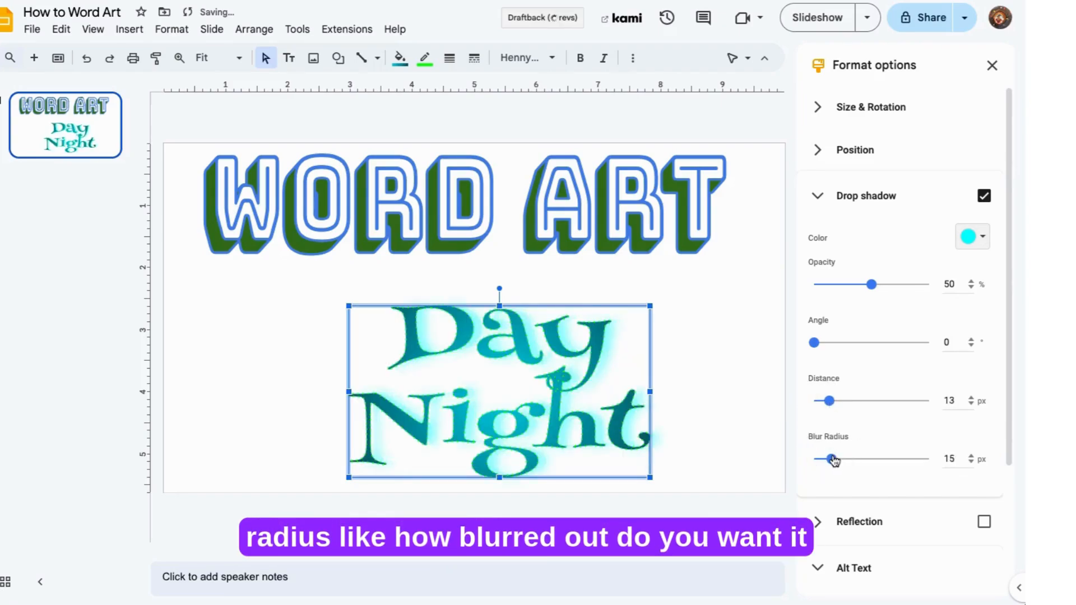
- Turn on the Day/Night word art's reflection and move the word art straight up about 1 inch
click(827, 200)
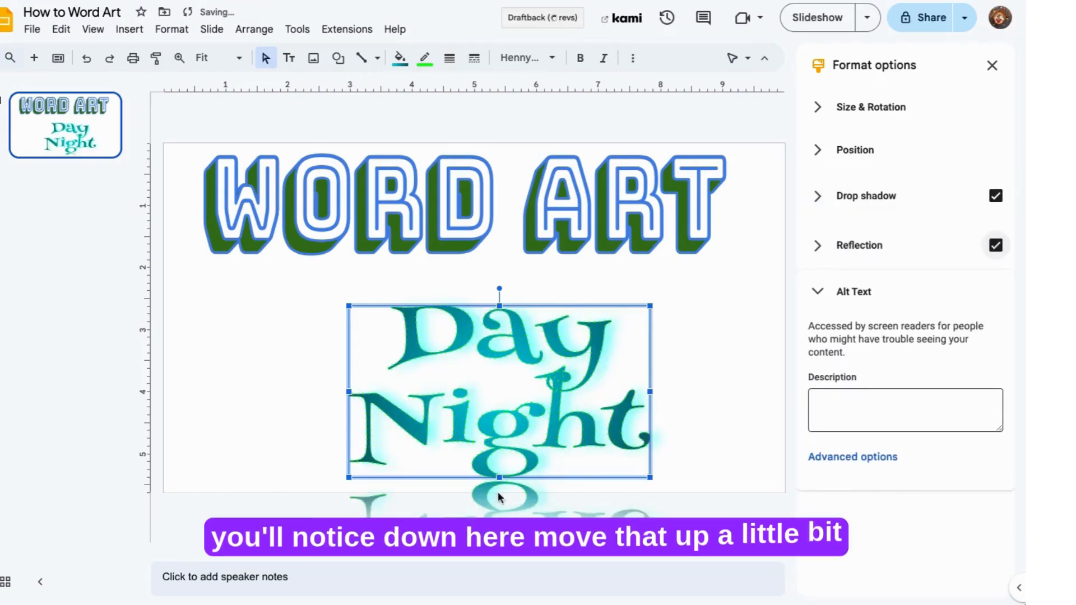
drag(556, 335, 556, 272)
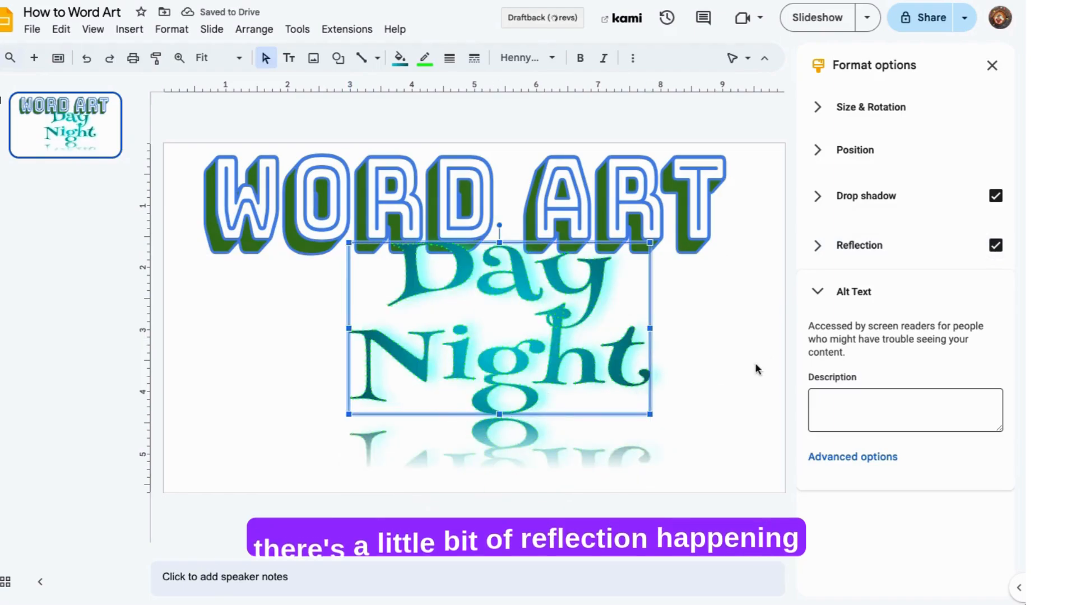
- Set the Day/Night word art's reflection to 75% opacity, 0 px distance and 34% size
click(818, 248)
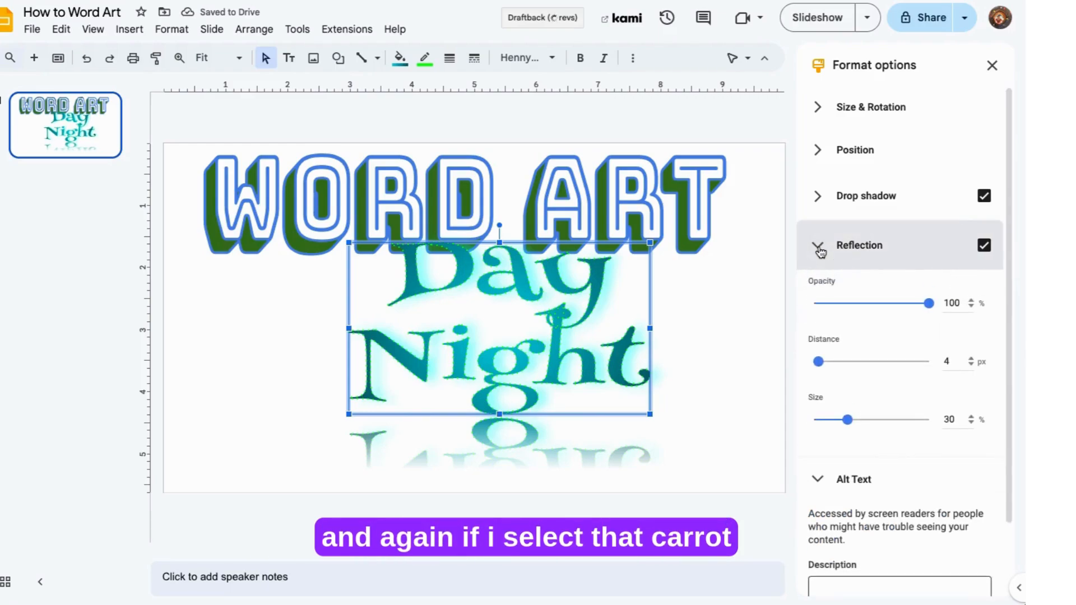
drag(928, 303, 900, 306)
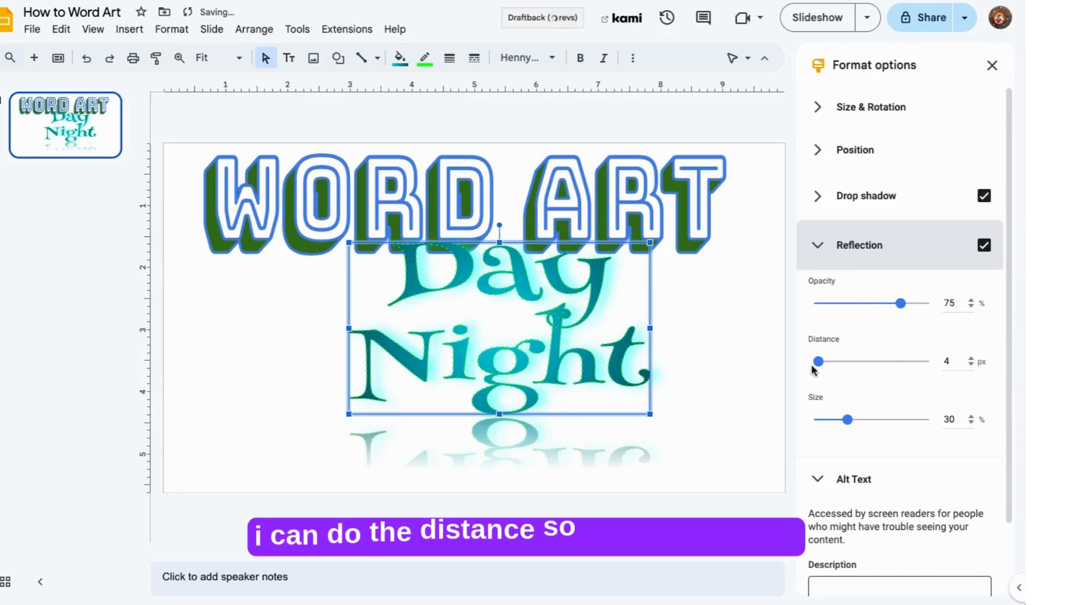
mouse_move(819, 361)
mouse_down()
mouse_move(879, 370)
mouse_move(810, 363)
mouse_up()
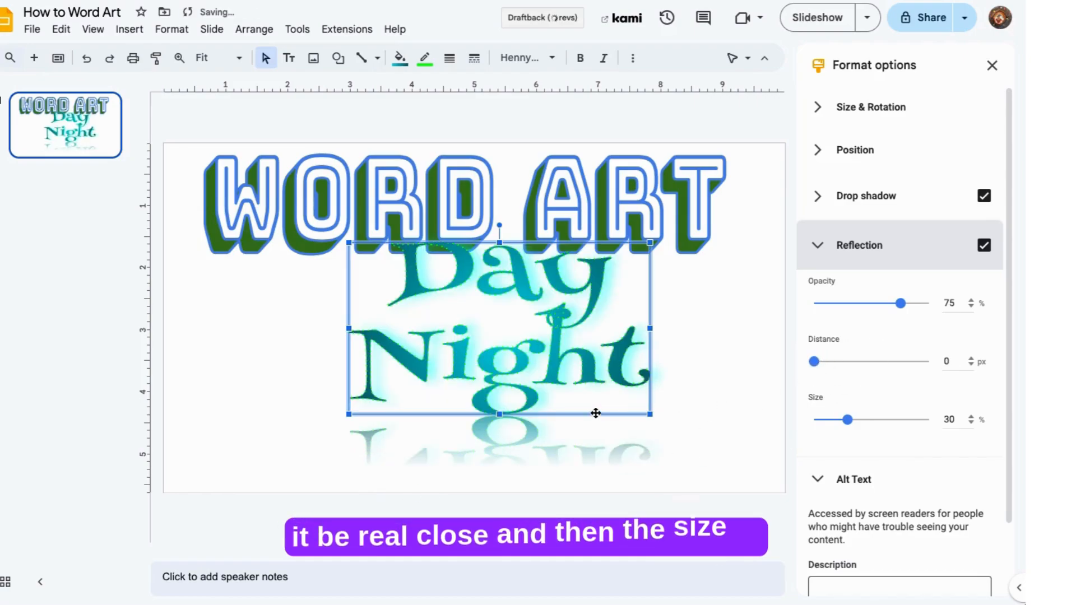
mouse_move(847, 420)
mouse_down()
mouse_move(870, 420)
mouse_move(825, 422)
mouse_move(852, 420)
mouse_up()
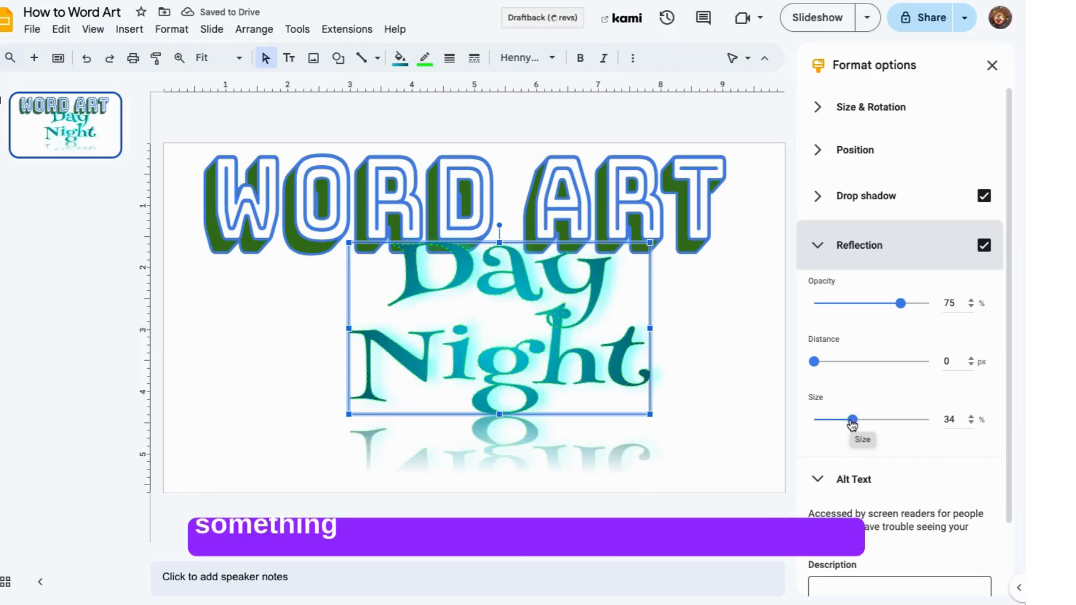
- Bring the Alt Text description for the Day/Night word art into view
scroll(852, 424, down, 1)
scroll(851, 425, down, 1)
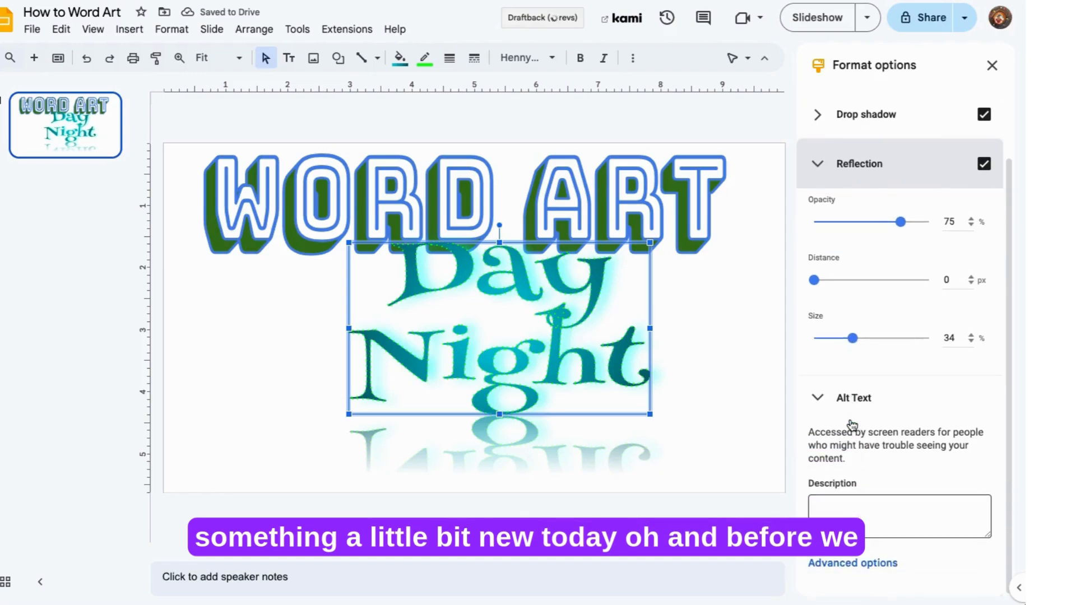